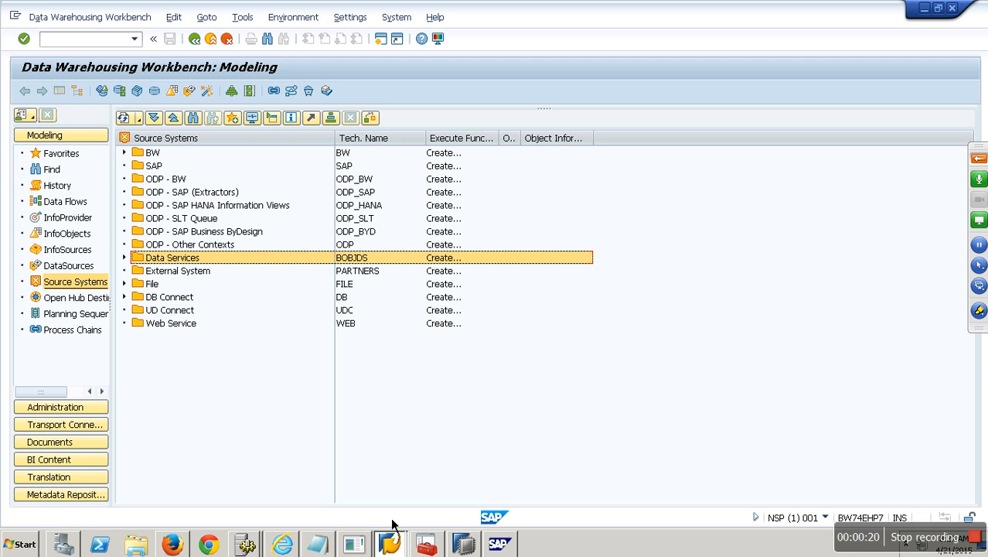
Create a Database System source system with logical name ZXDVDF and source system name 'gfhjk'.
right_click(178, 145)
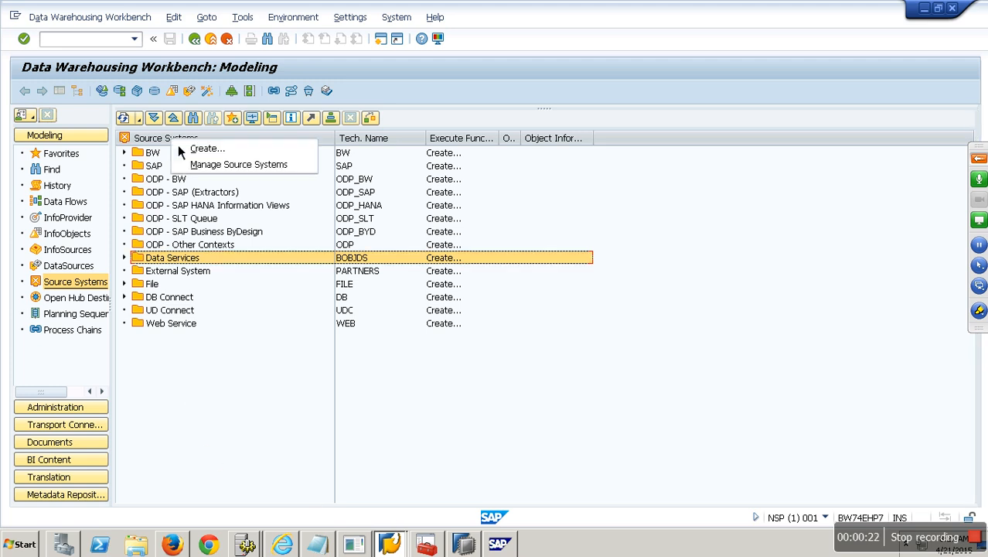
click(207, 154)
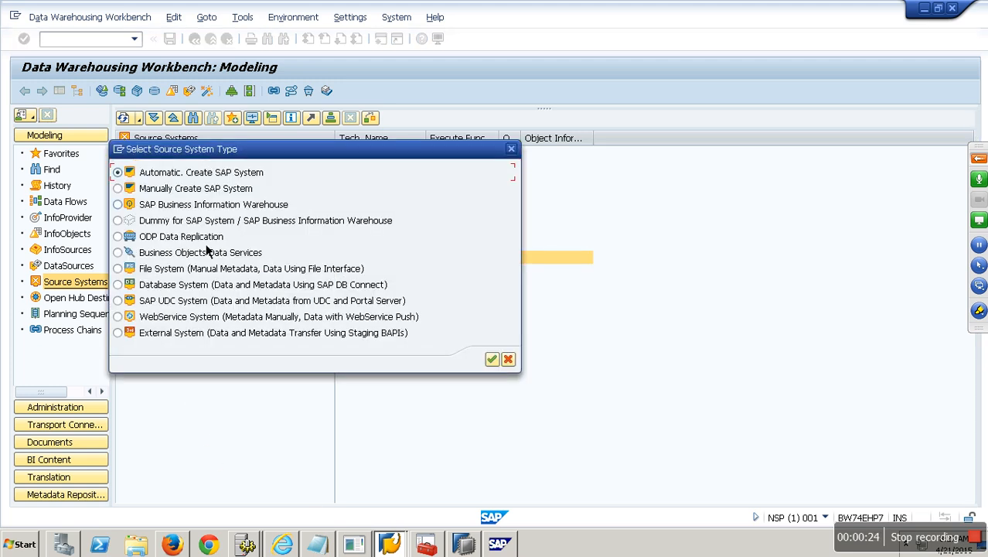
click(178, 287)
click(492, 359)
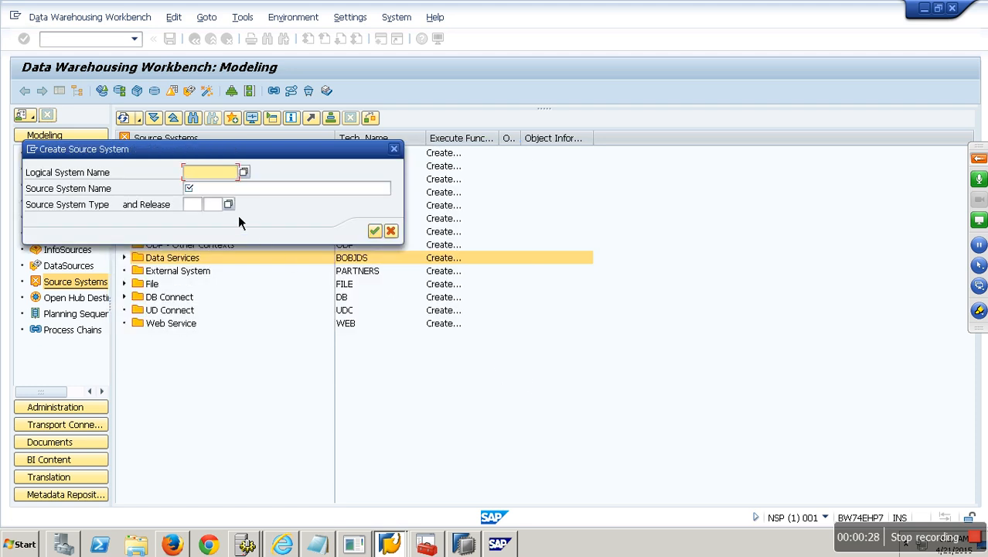
text(zxdvdf)
click(270, 194)
text(gfhjk)
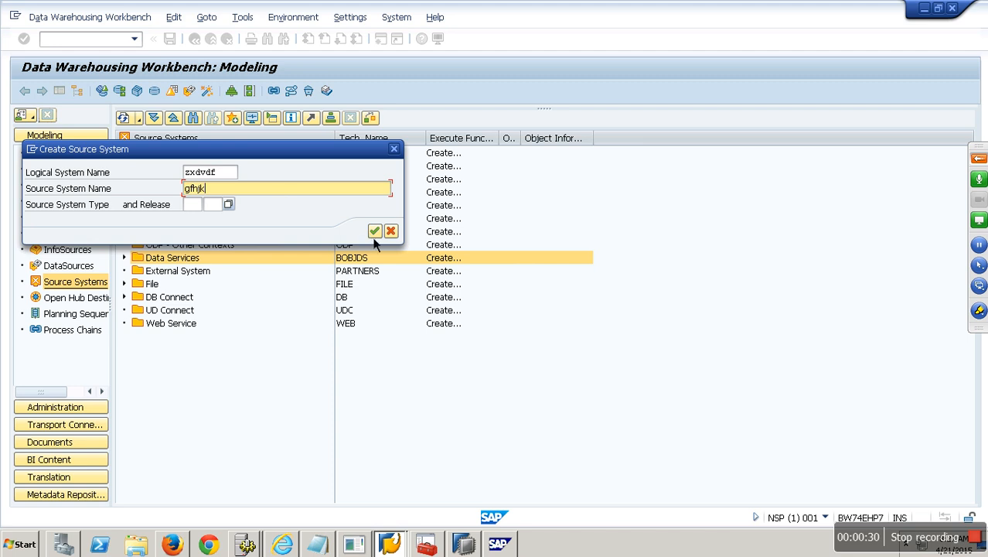
click(374, 231)
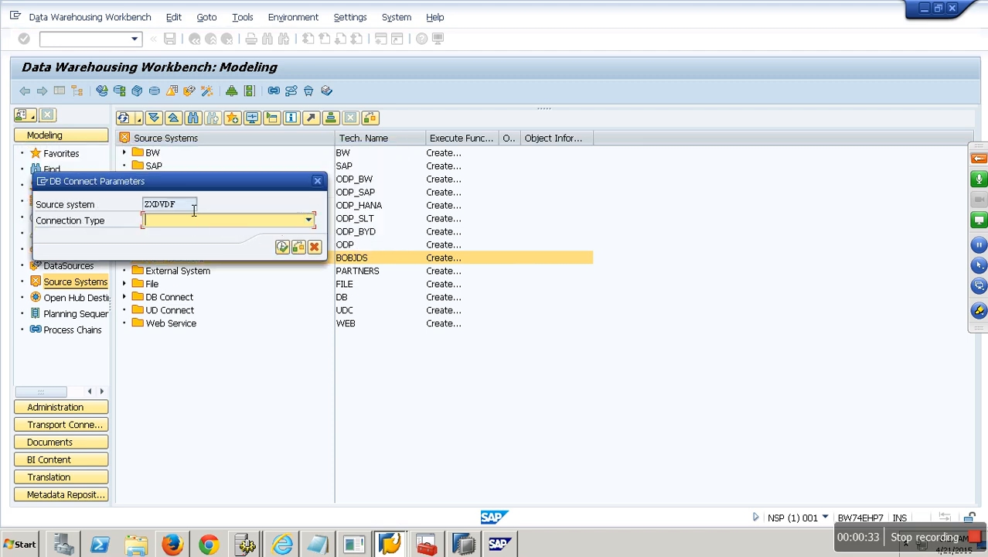
Set ZXDVDF's connection type to Source System = DB Connection and open its connection details.
click(308, 220)
click(258, 234)
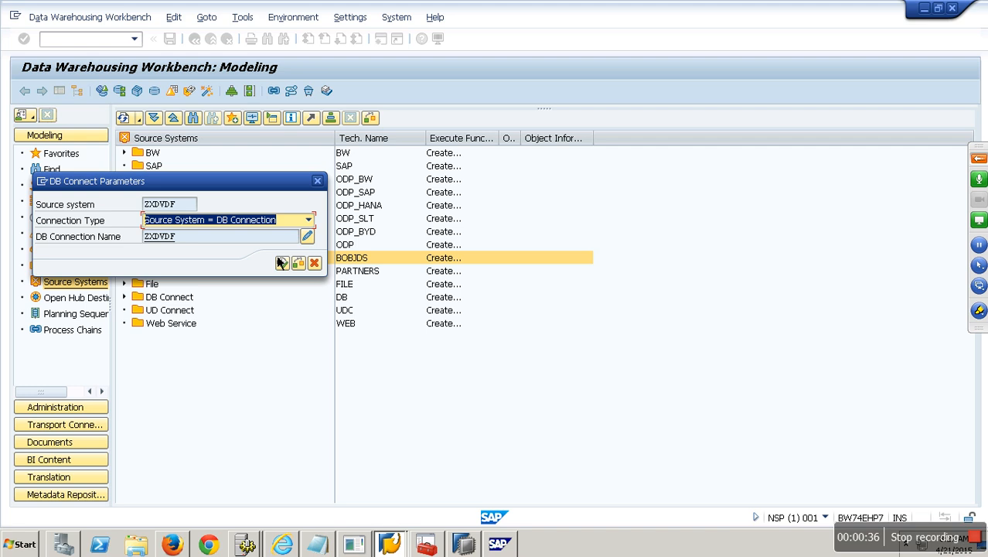
click(308, 237)
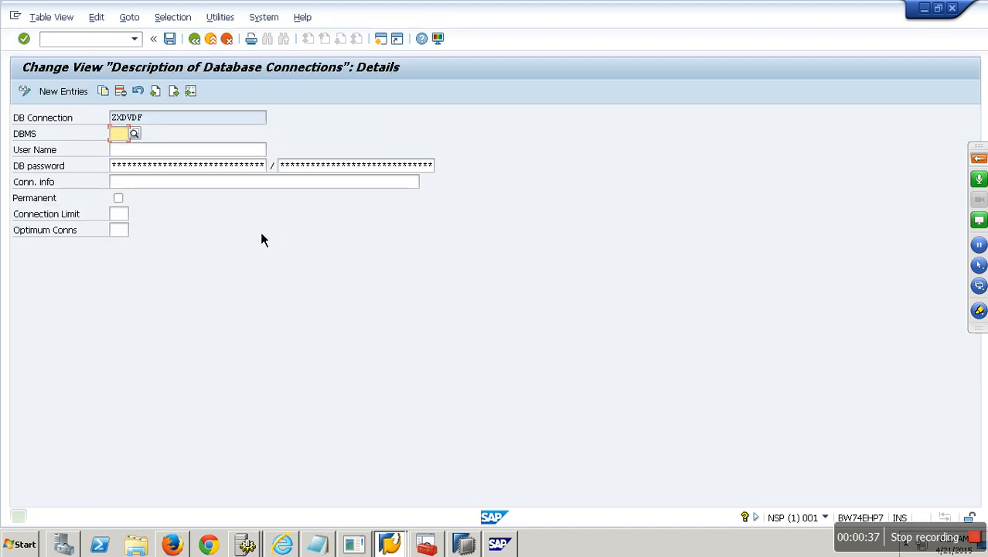
Browse the DBMS value help (SAP HANA, MaxDB) without choosing one, and leave the connection details.
click(136, 135)
click(37, 261)
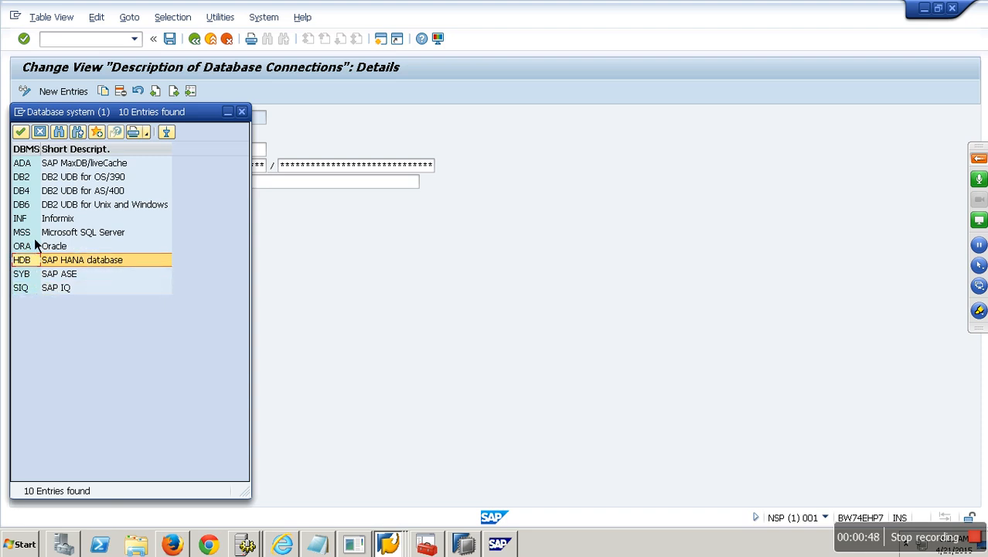
click(34, 167)
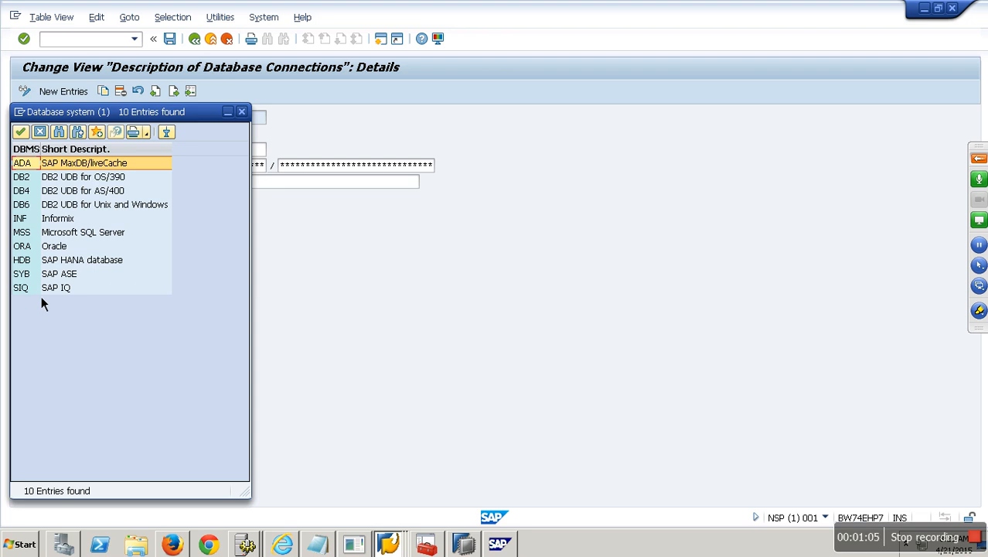
click(30, 267)
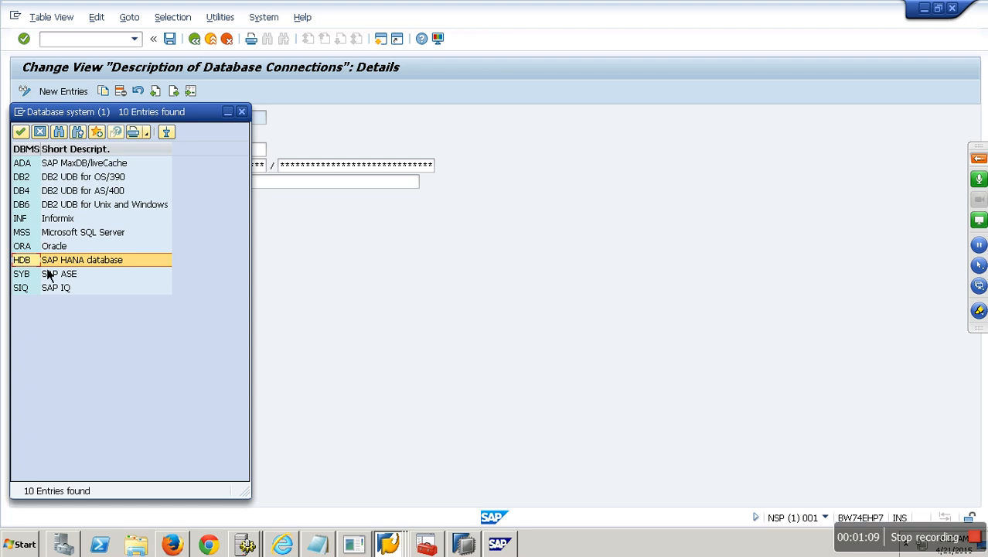
click(38, 133)
click(227, 38)
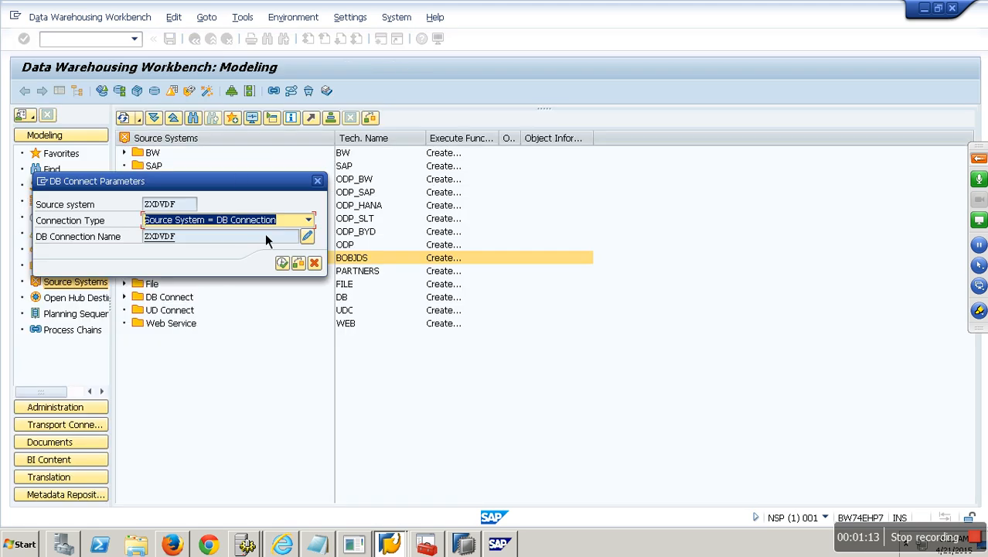
Cancel the ZXDVDF setup, confirm in System Status that the database is MSSQL, then go to HANA Studio.
click(314, 260)
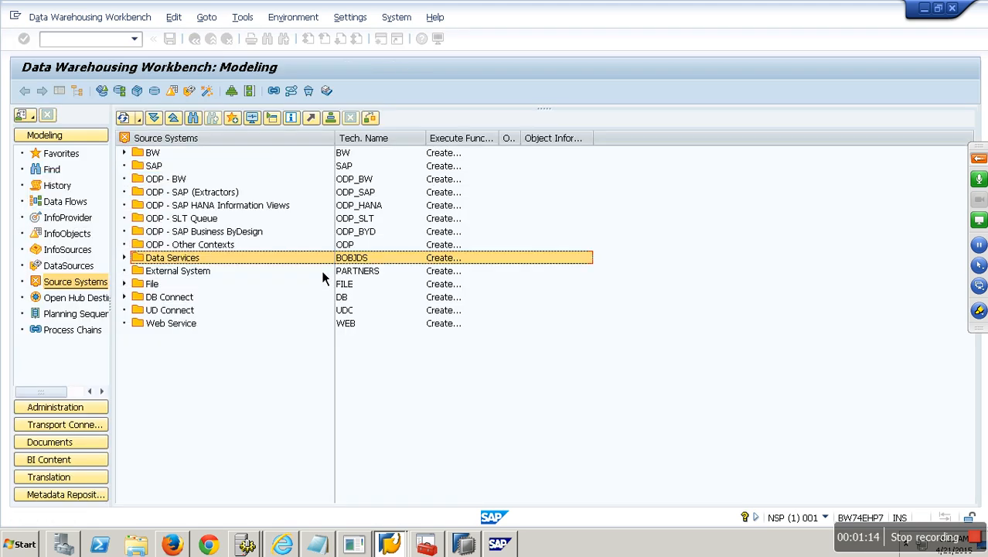
click(396, 17)
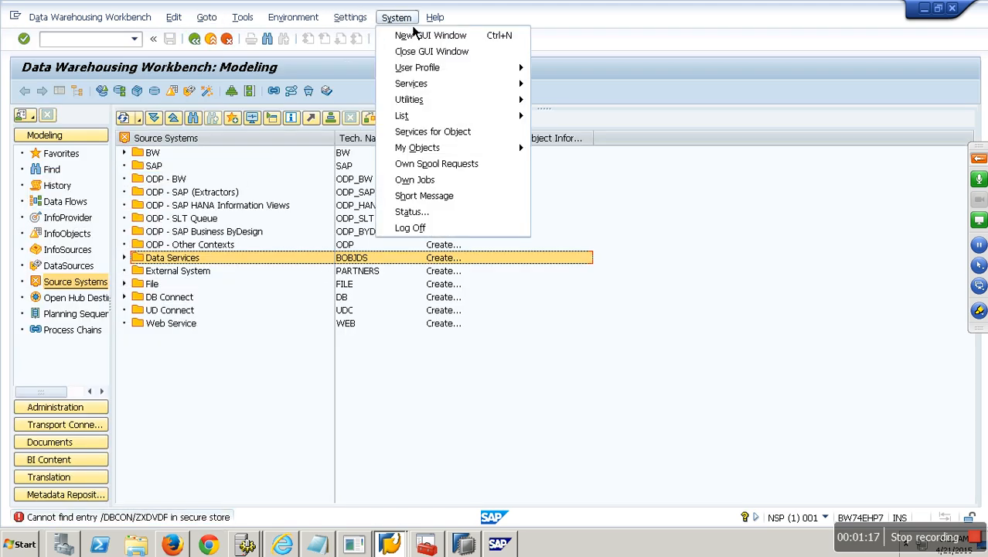
click(431, 215)
drag(353, 396, 259, 407)
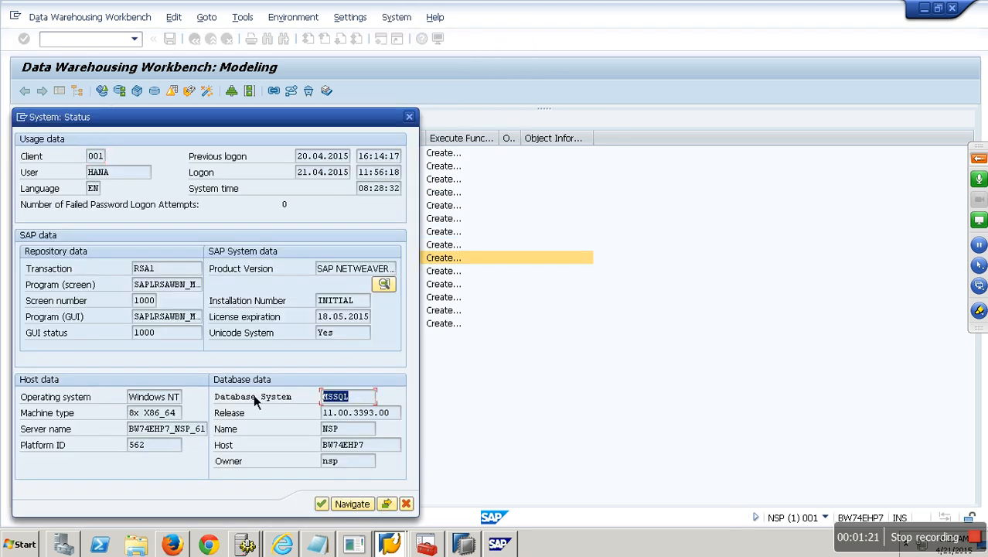
click(407, 503)
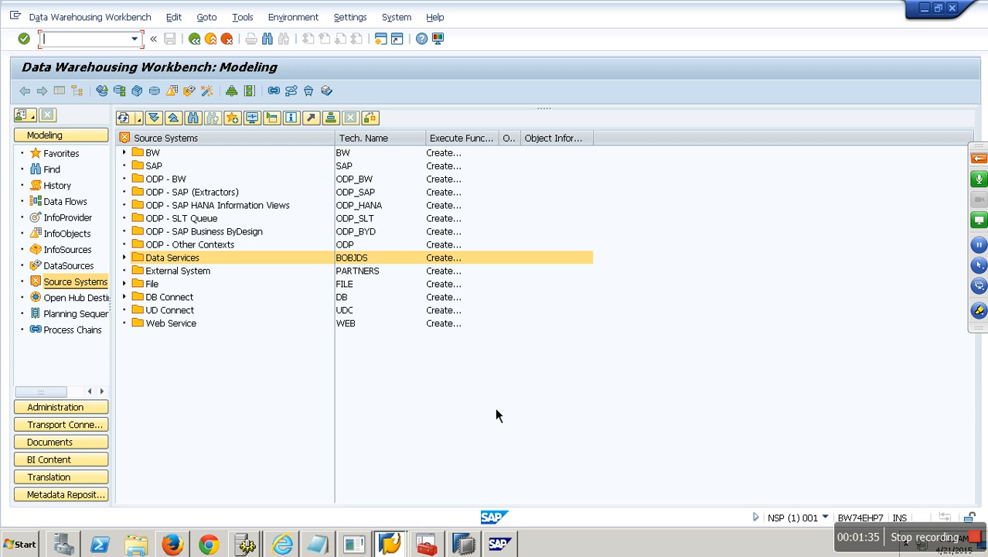
click(464, 543)
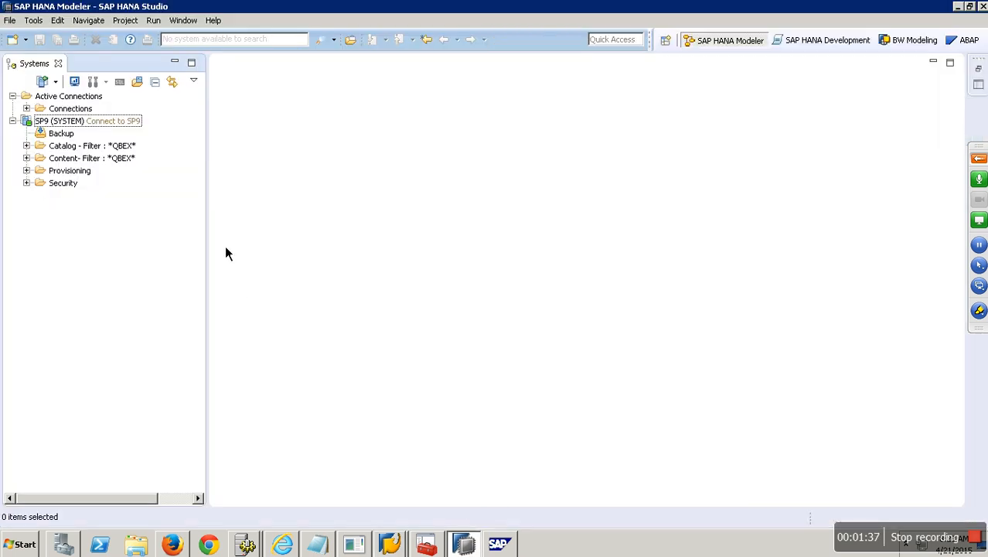
click(89, 125)
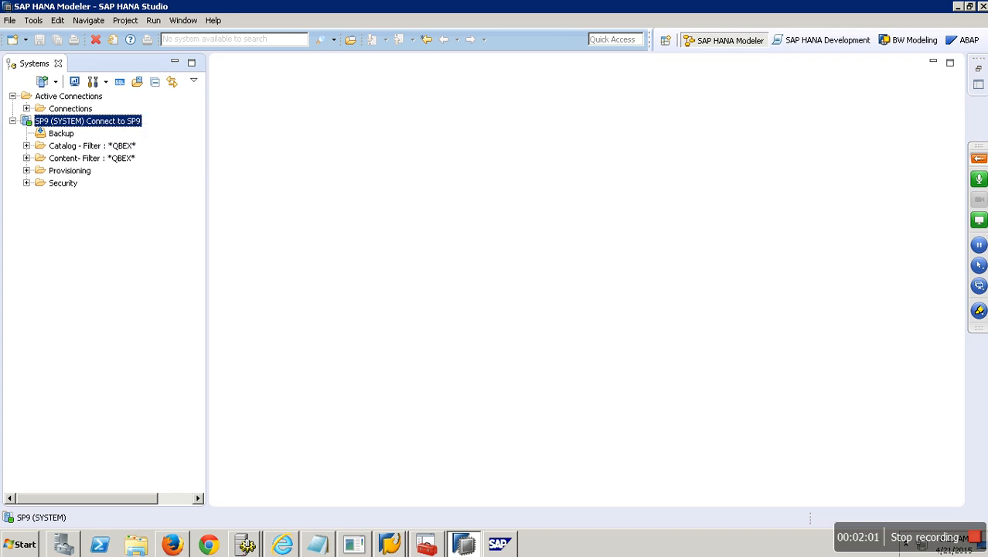
Create Database System source system YNHANA with the name 'Hana Connection New'.
click(390, 544)
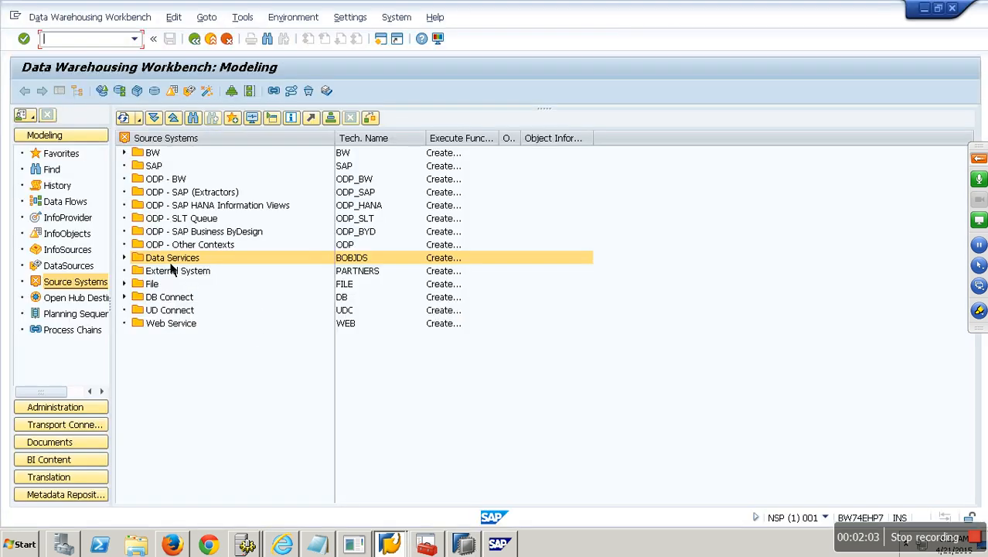
right_click(168, 144)
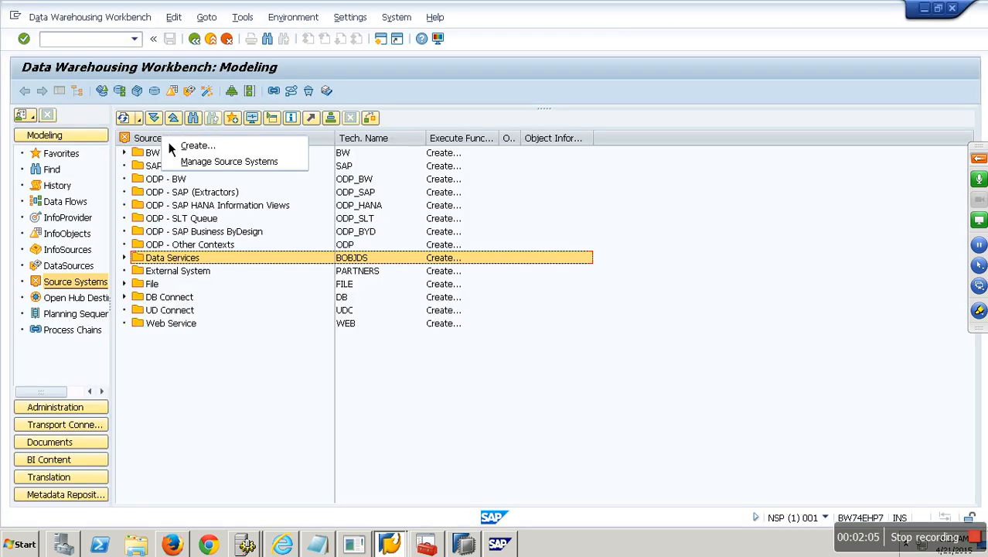
click(210, 151)
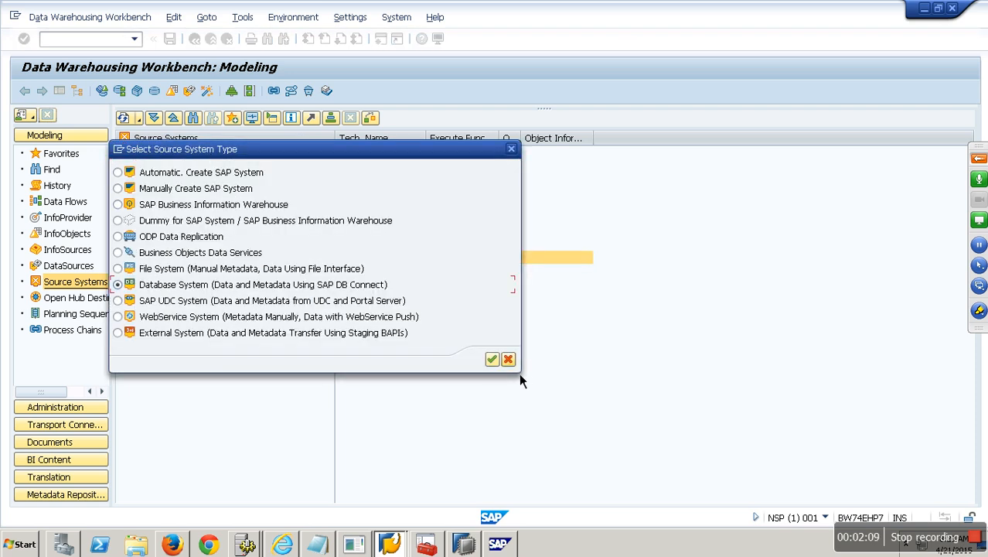
click(494, 361)
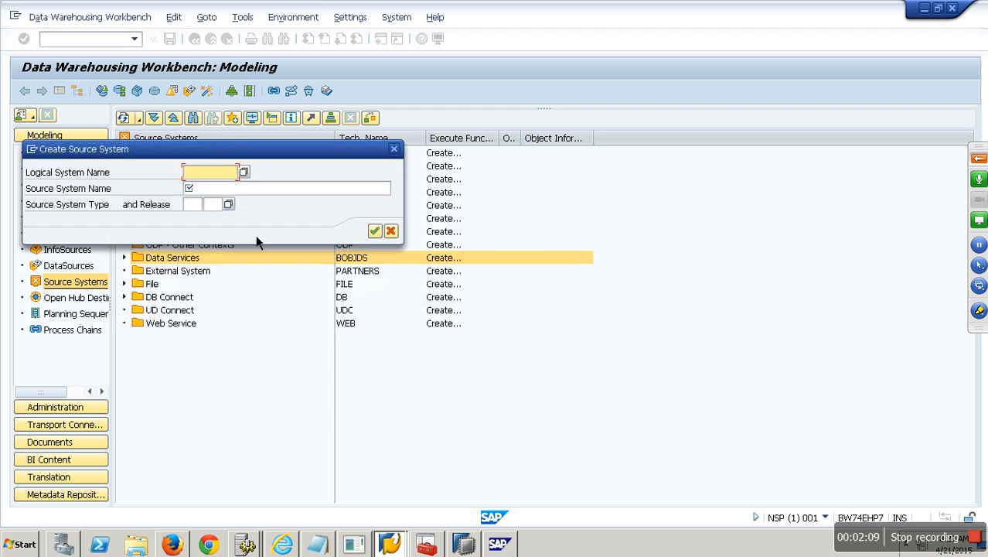
text(ynhana)
click(204, 192)
text(Hana)
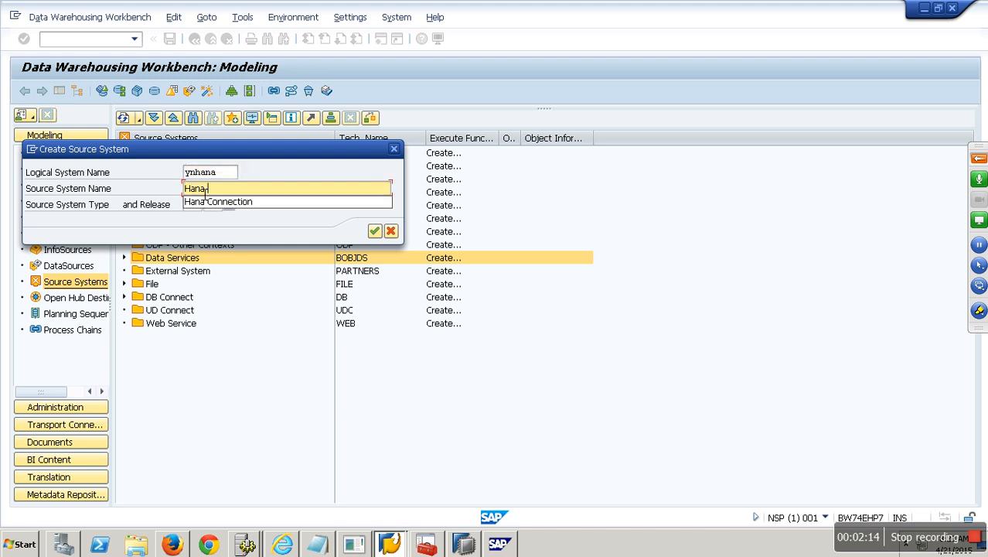
text( Connection for)
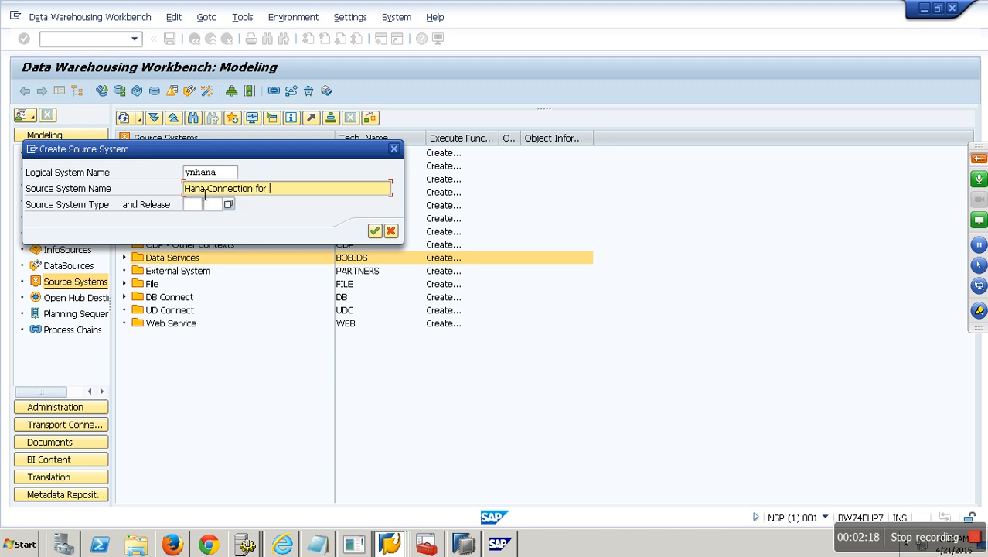
key(BackSpace)
key(BackSpace)
key(BackSpace)
key(BackSpace)
text(New)
click(374, 232)
click(183, 206)
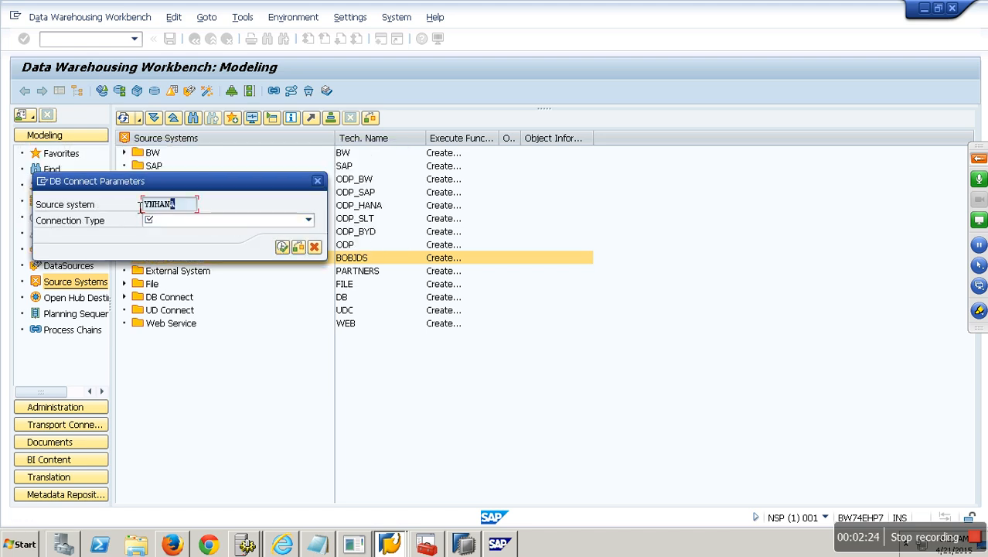
click(309, 220)
Expand the SP9 Catalog in HANA Studio to list schemas like QBEX and QBEXDEMO.
click(464, 536)
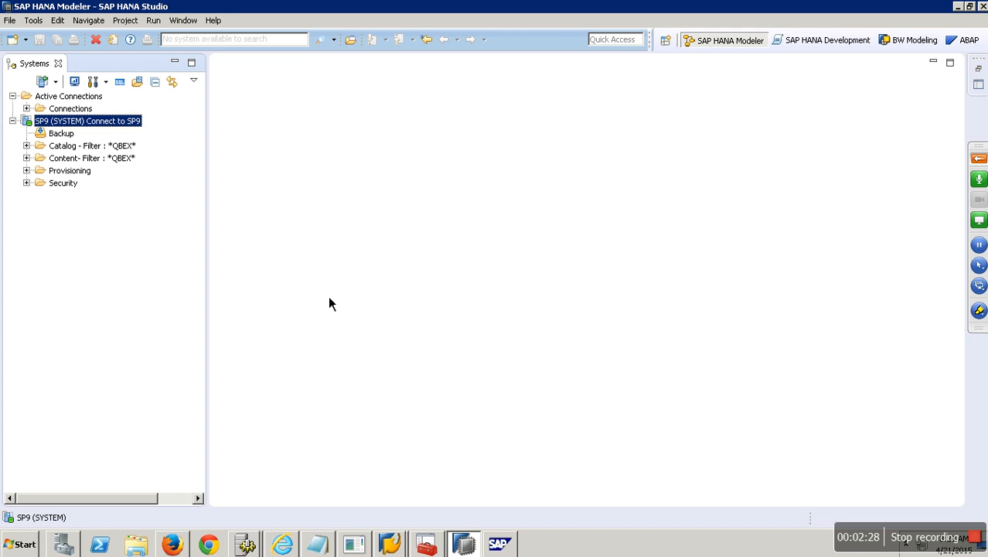
click(27, 147)
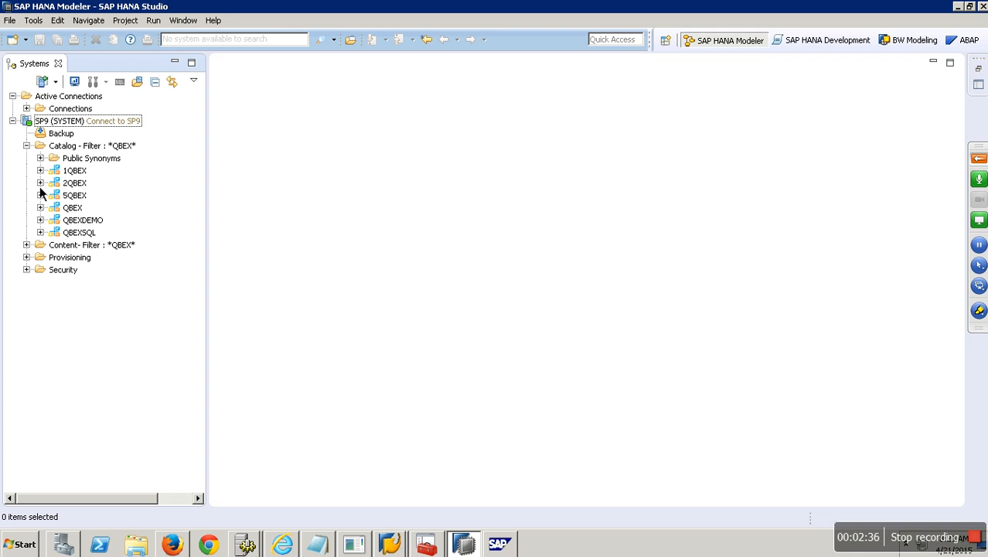
key(alt+Tab)
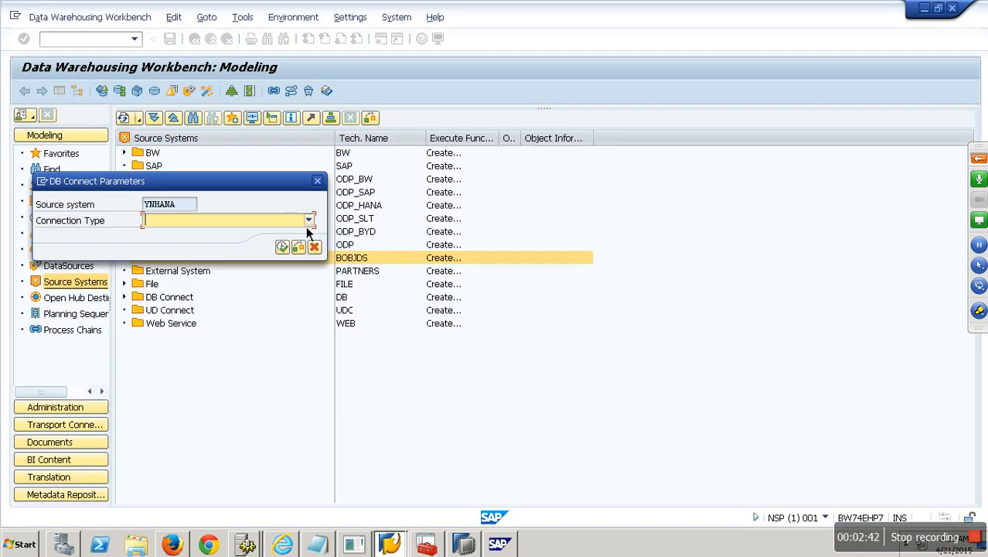
Set YNHANA's connection type to Source System = DB Connection and open its connection details.
click(309, 219)
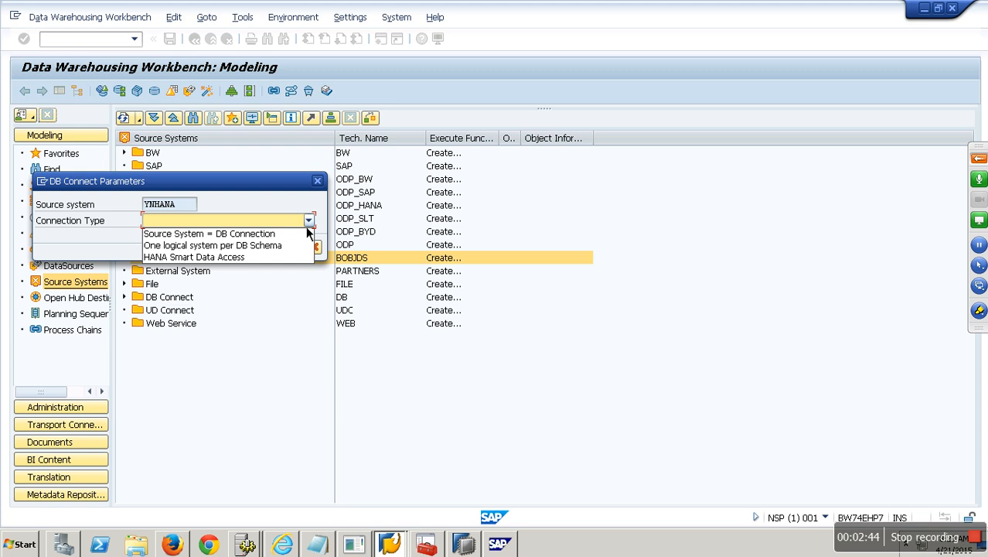
click(254, 236)
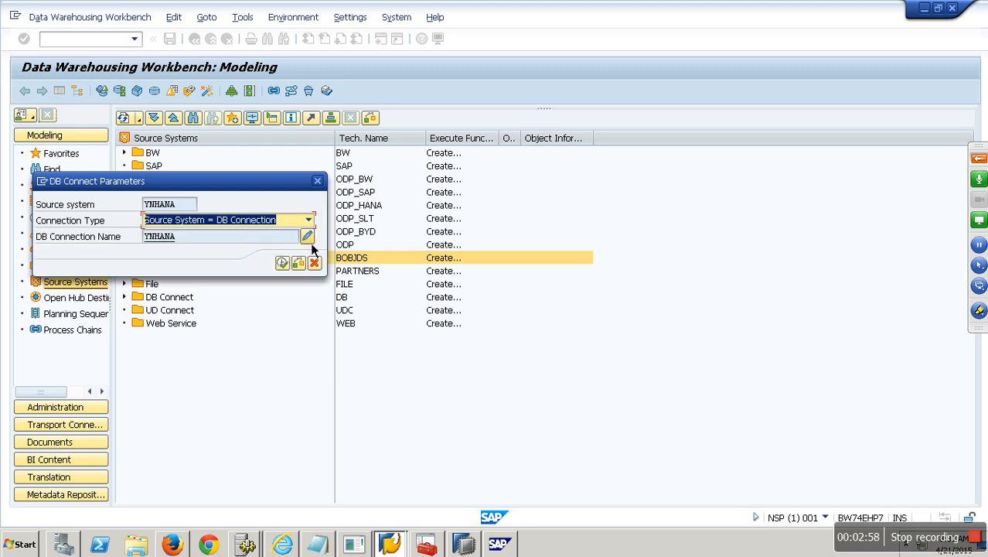
drag(223, 240, 111, 236)
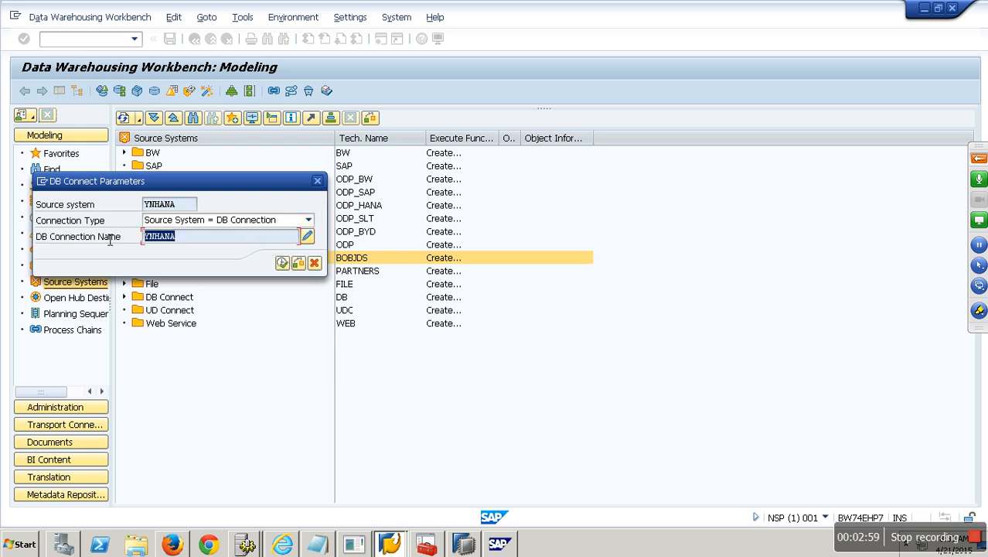
click(309, 238)
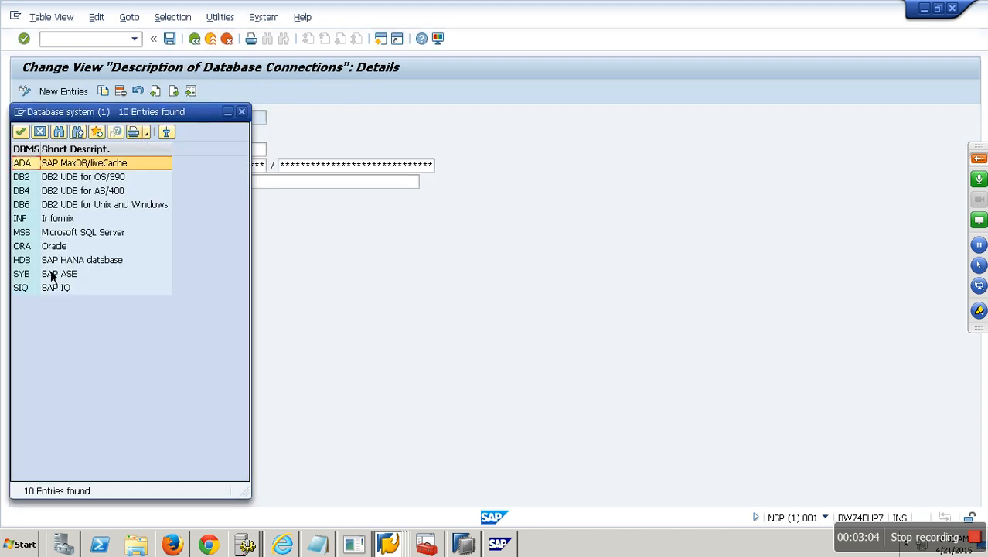
Set DBMS to HDB, enter the database user and password, and set connection info sapqbex.
click(37, 266)
click(36, 267)
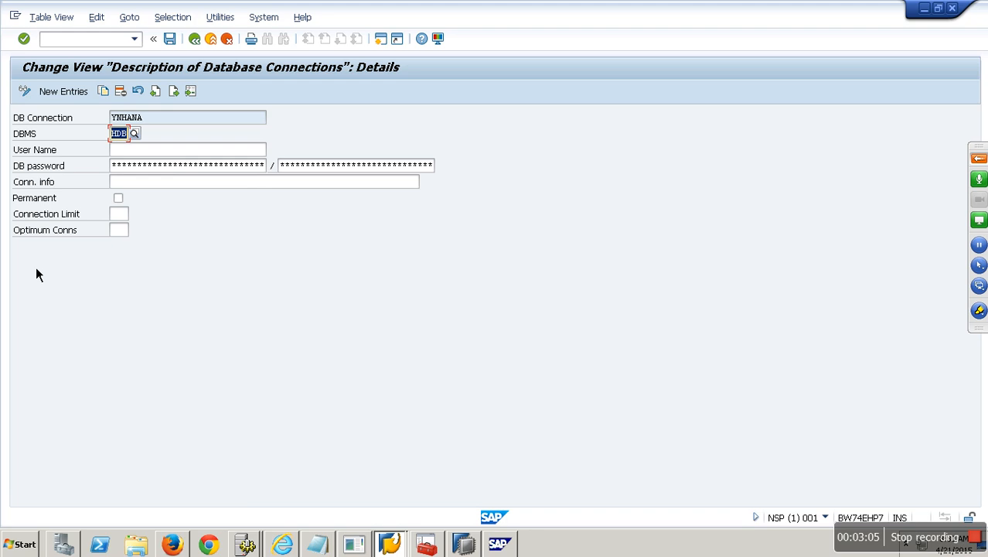
click(133, 154)
text(system)
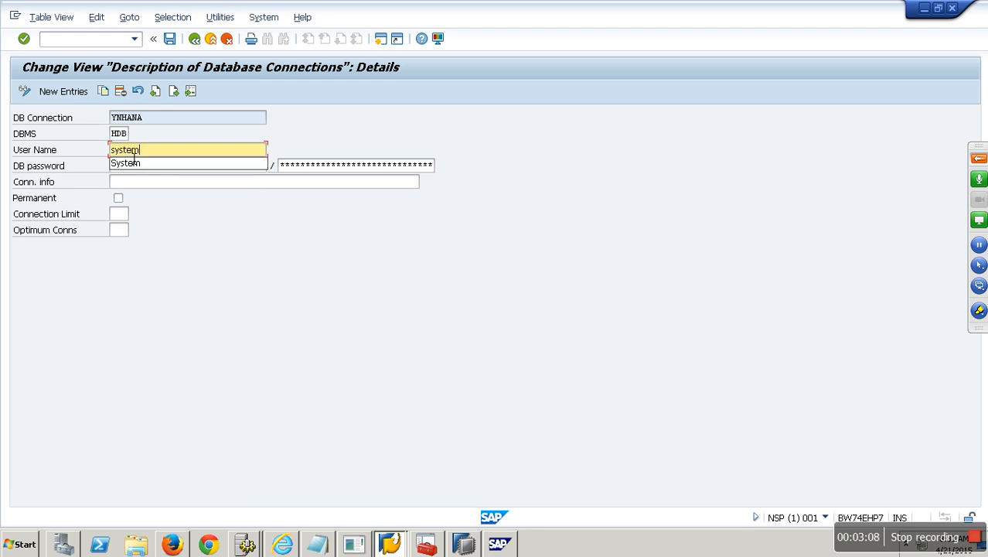
key(Tab)
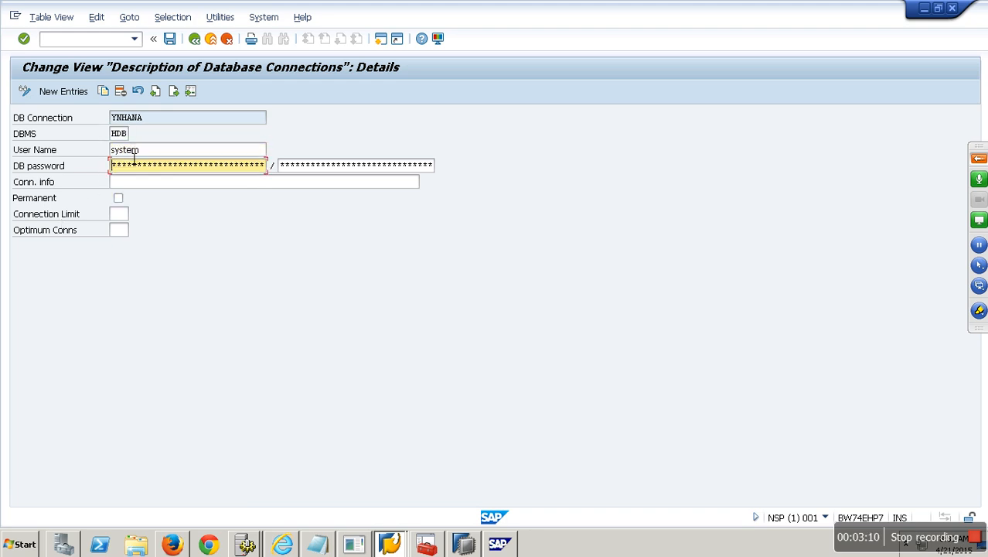
text(**********)
key(Tab)
text(**********)
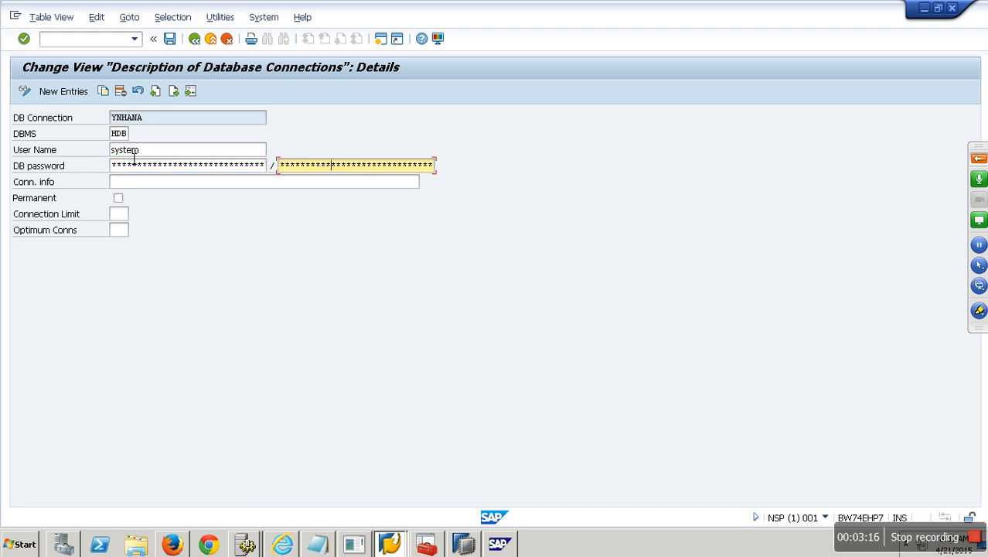
key(Tab)
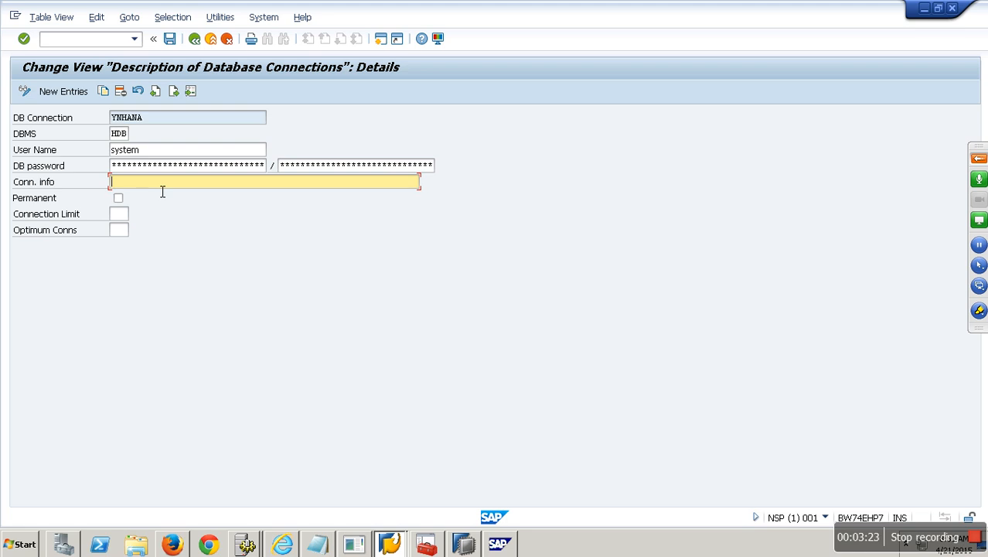
text(sapqbex)
Glance at HANA Studio and return to the YNHANA database connection details.
click(468, 545)
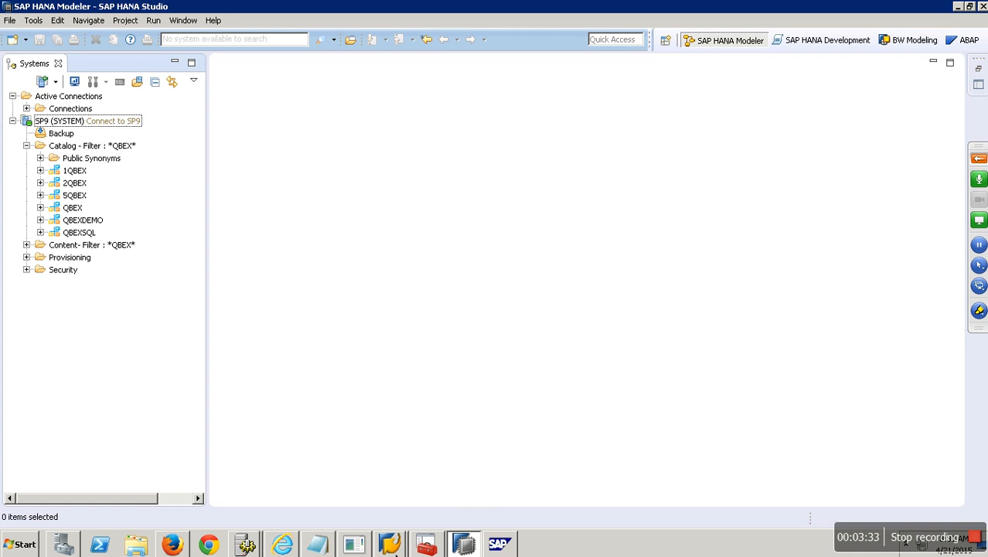
click(390, 543)
click(384, 513)
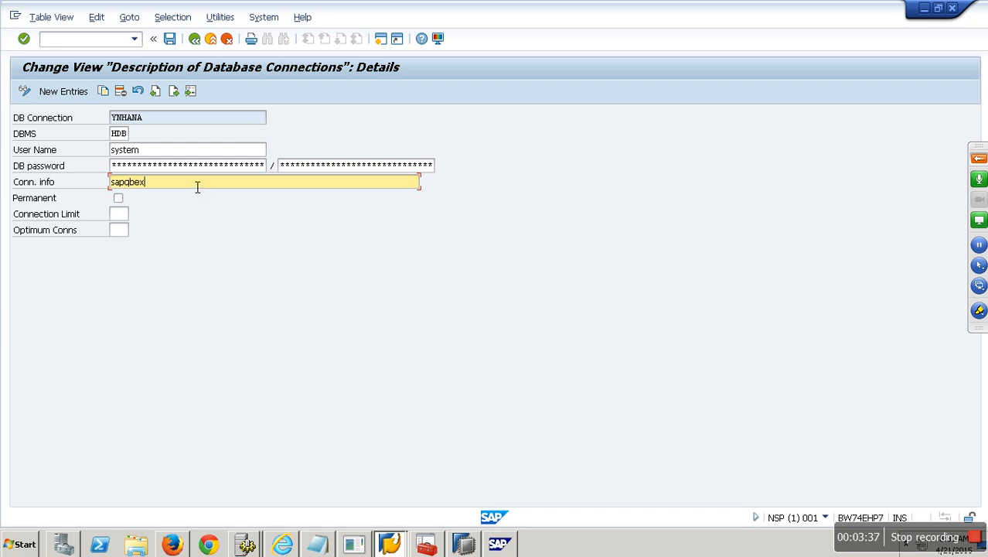
Change connection info to sapqbex:30115, mark it permanent, save, and back out to DB Connect Parameters.
text(:30115)
click(119, 201)
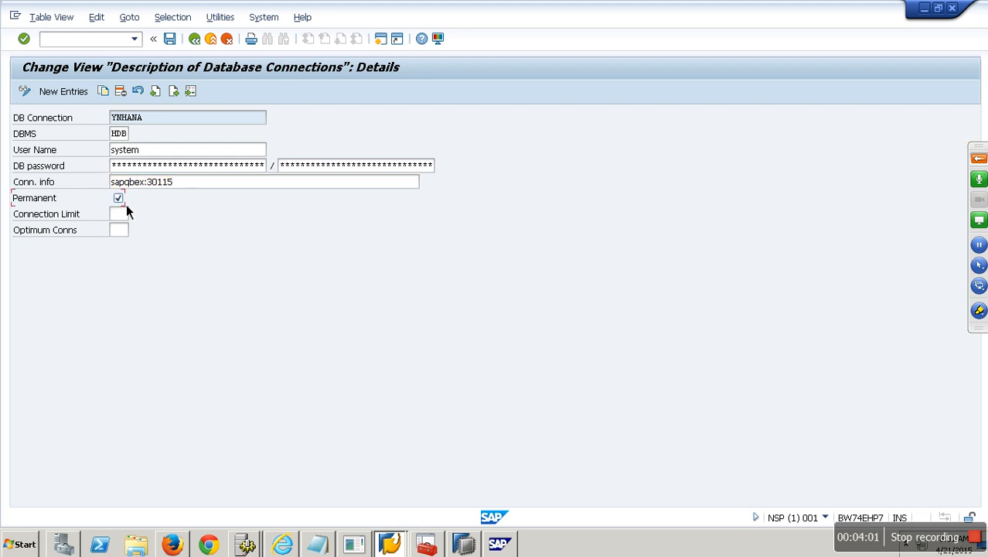
click(178, 45)
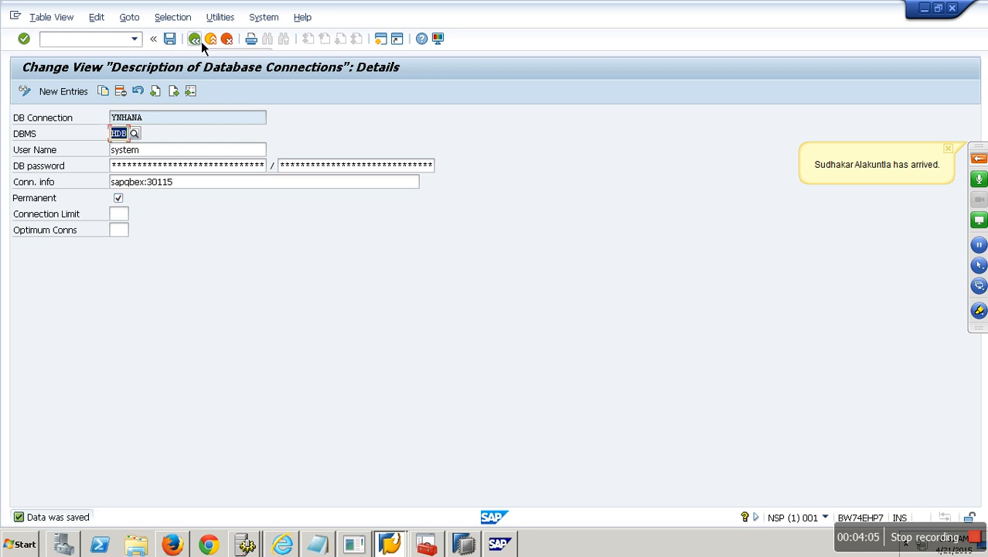
click(201, 41)
click(199, 42)
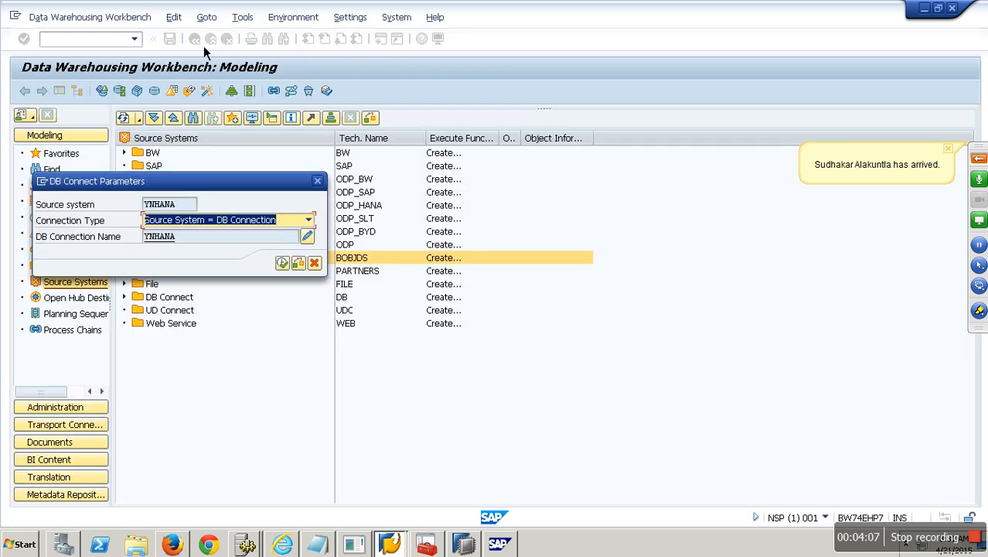
Confirm the YNHANA DB Connect parameters and reload the workbench with /nrsa1.
click(282, 263)
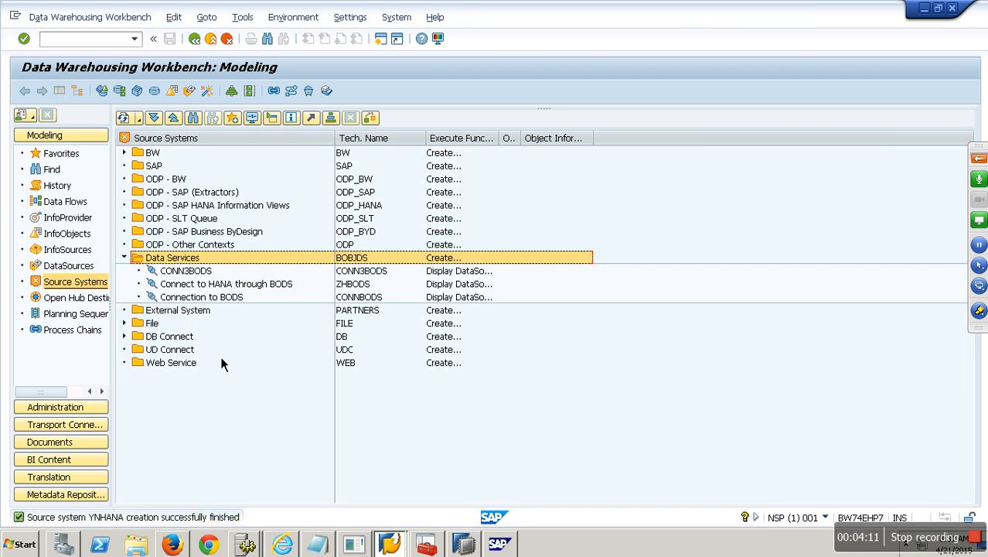
click(122, 117)
click(101, 92)
click(45, 39)
text(/nrsa1)
key(Return)
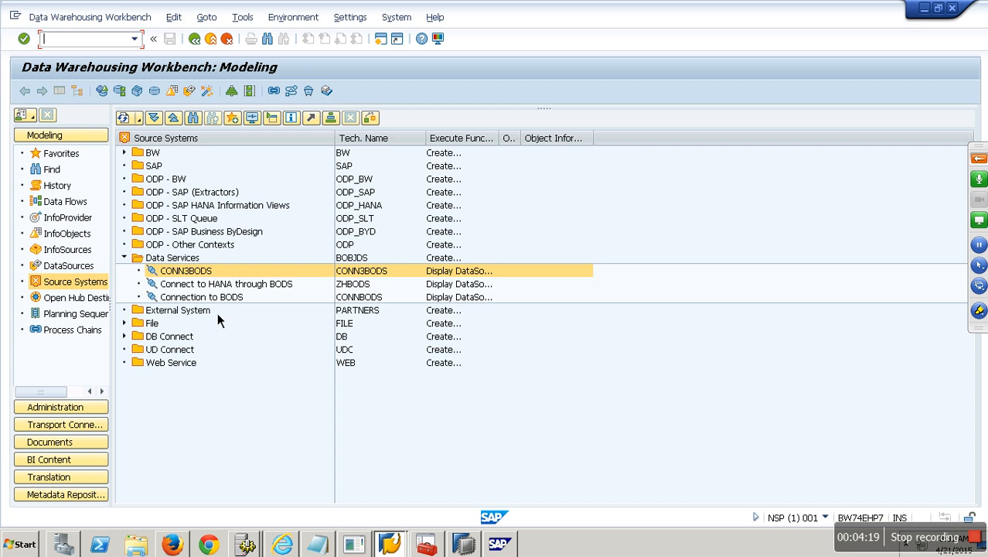
Expand DB Connect to locate YNHANA 'Hana Connection New' among the source systems.
click(126, 338)
click(124, 258)
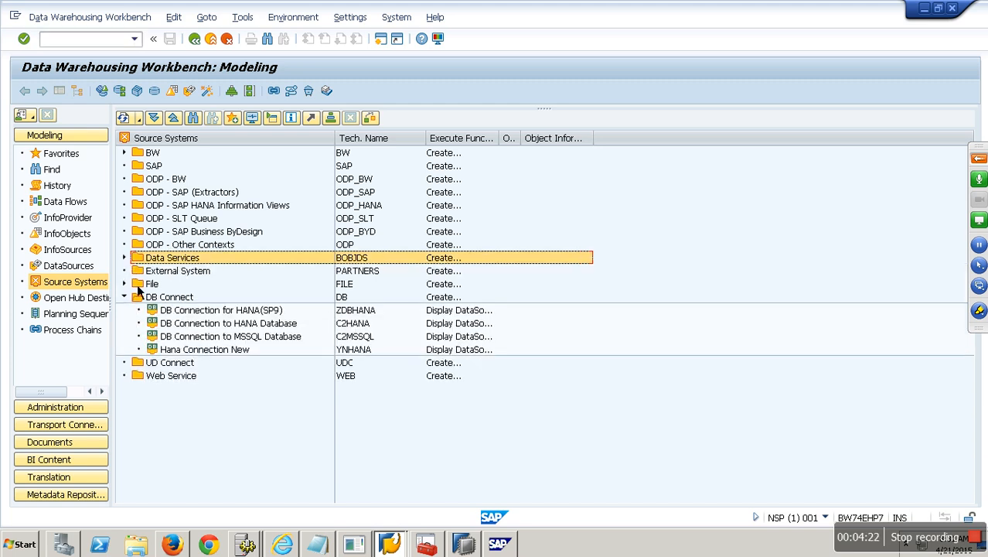
click(366, 355)
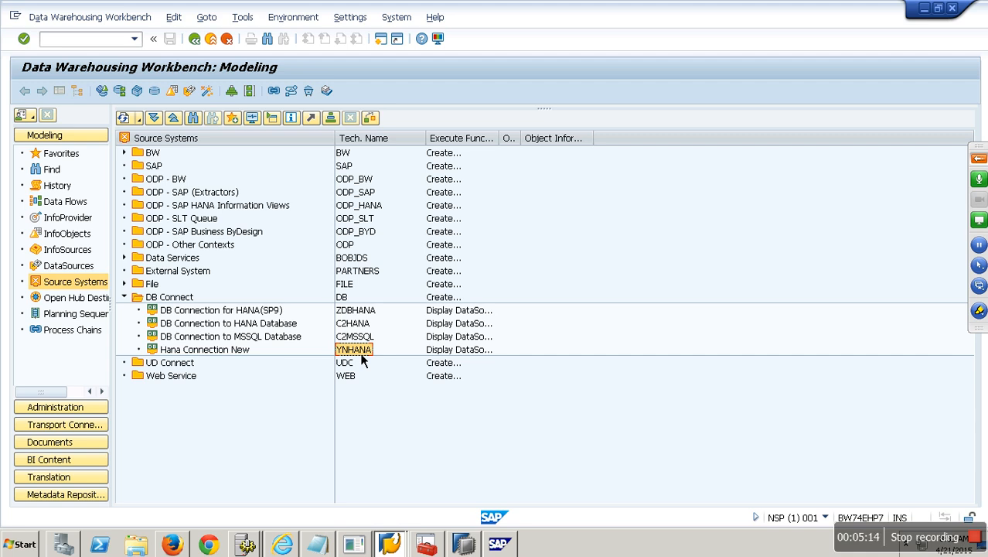
click(245, 354)
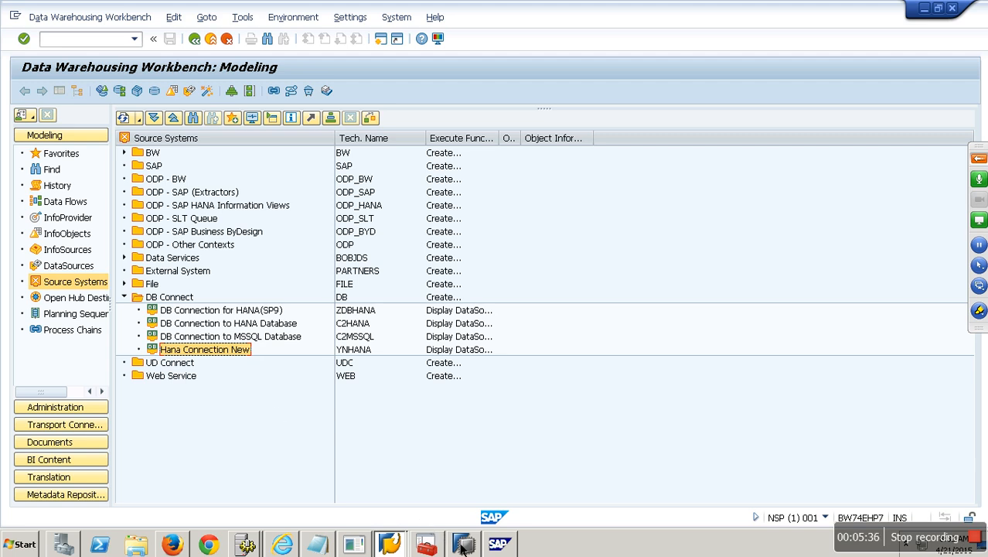
key(alt+Tab)
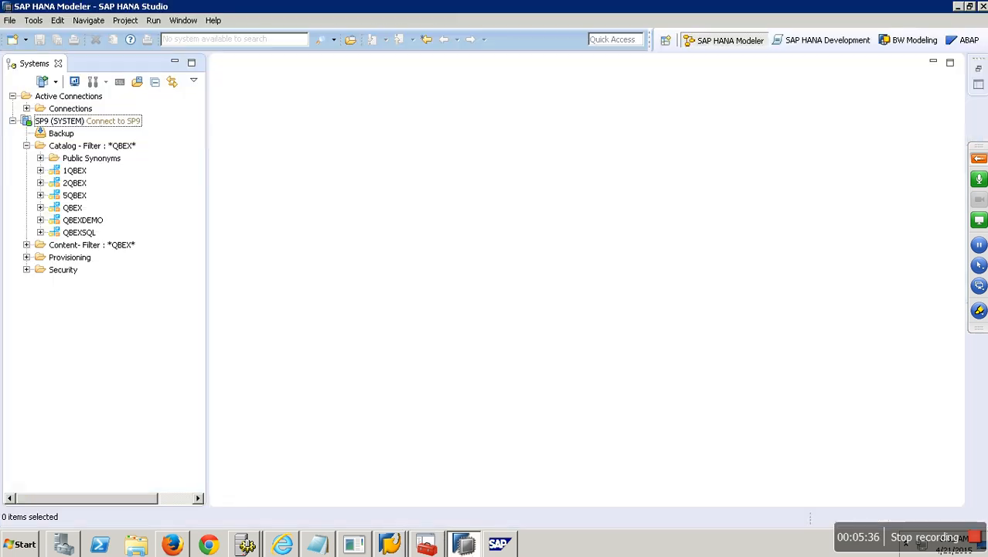
Expand schema 5QBEX in HANA Studio to list its tables.
click(41, 196)
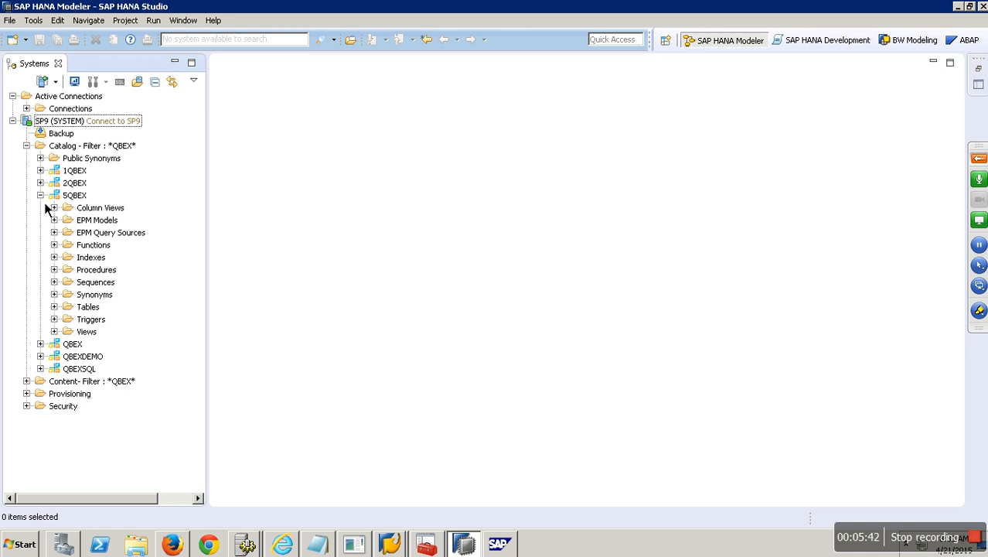
click(41, 197)
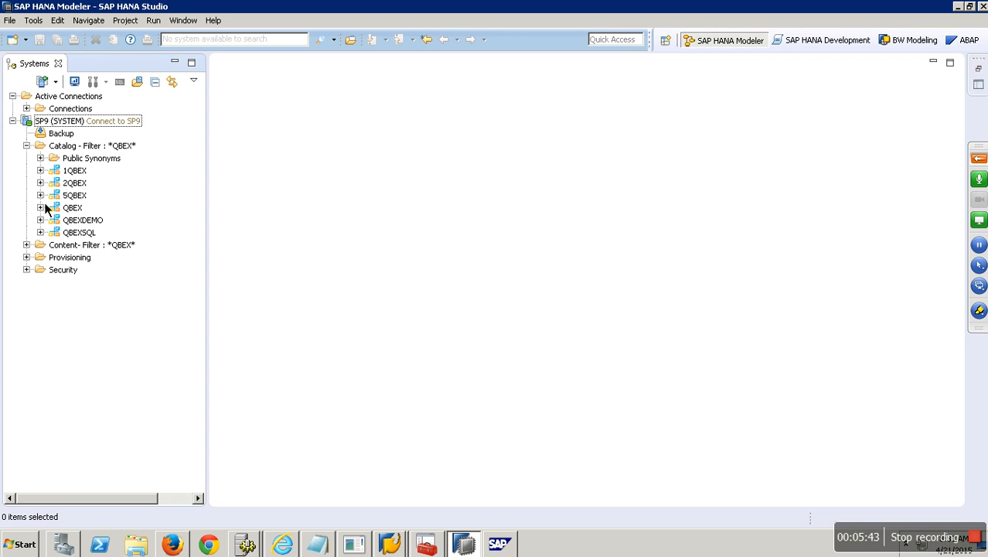
click(28, 270)
click(40, 295)
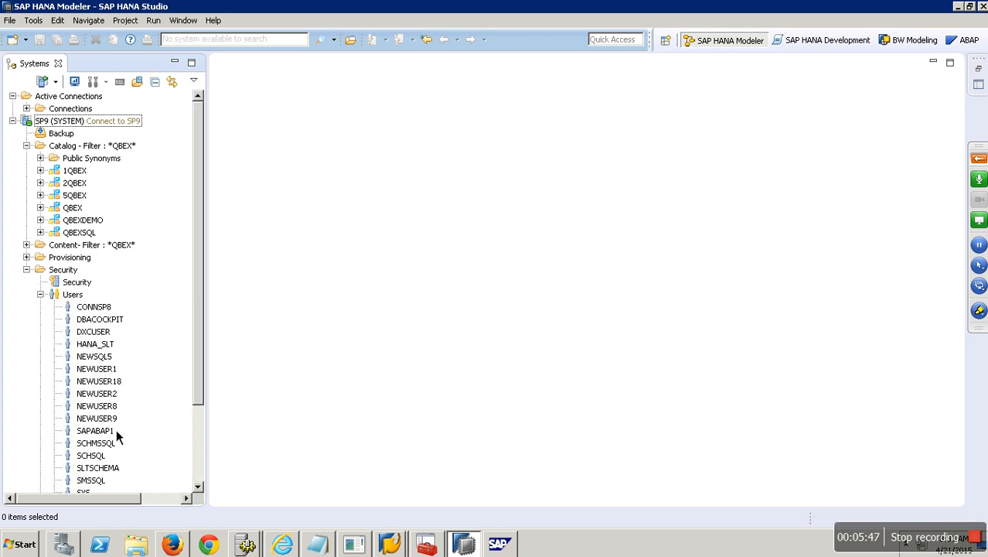
click(41, 295)
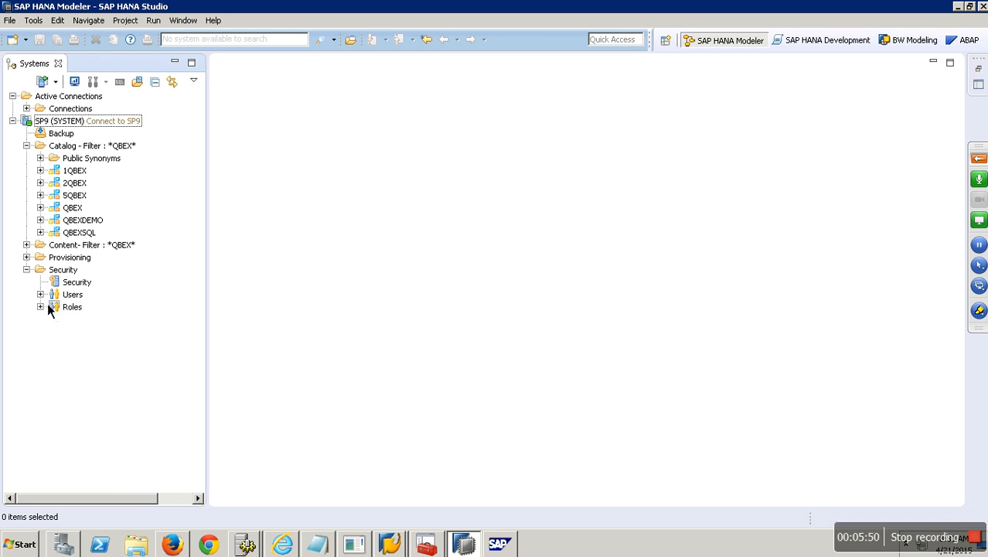
click(75, 198)
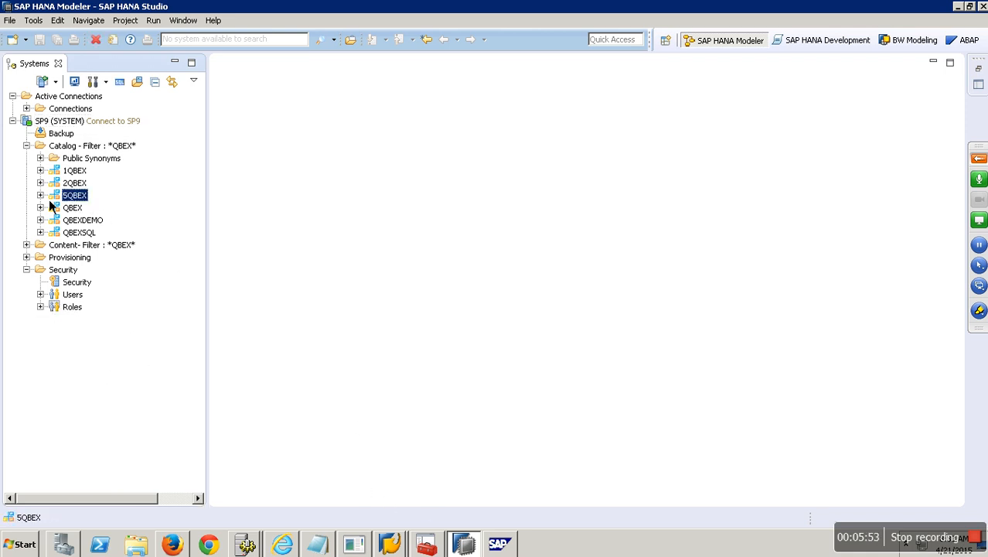
click(40, 195)
click(54, 306)
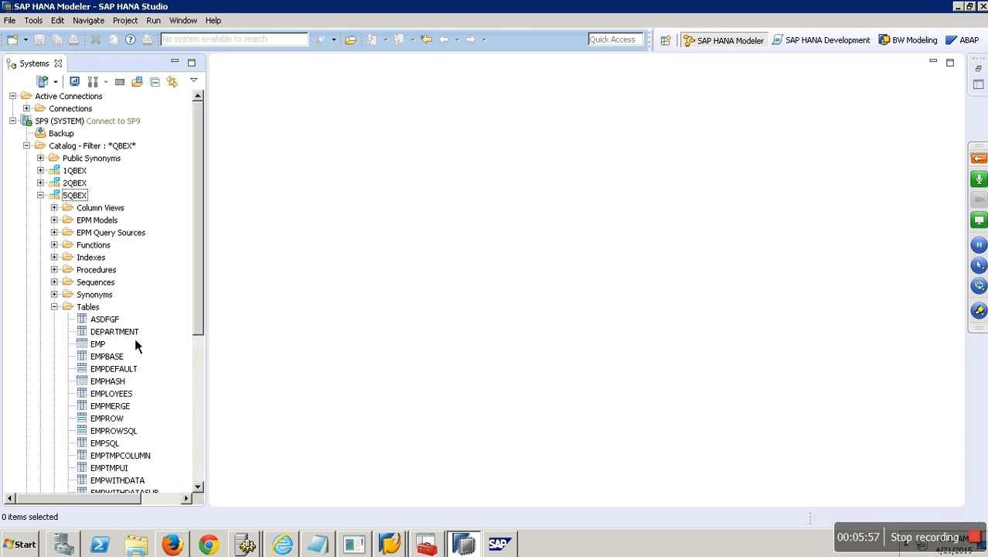
Preview the contents of the EMPLOYEES and EMPSQL tables.
right_click(124, 393)
click(178, 245)
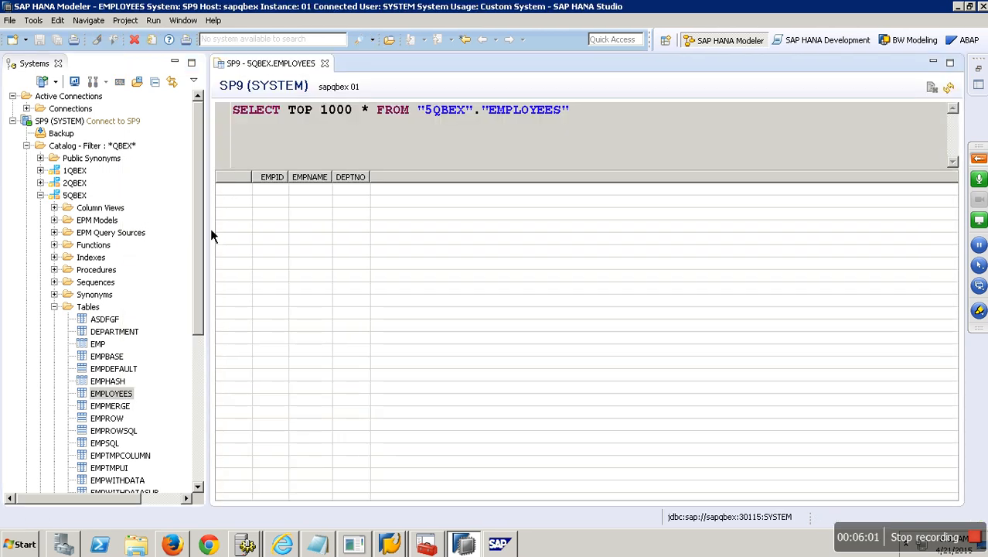
click(325, 63)
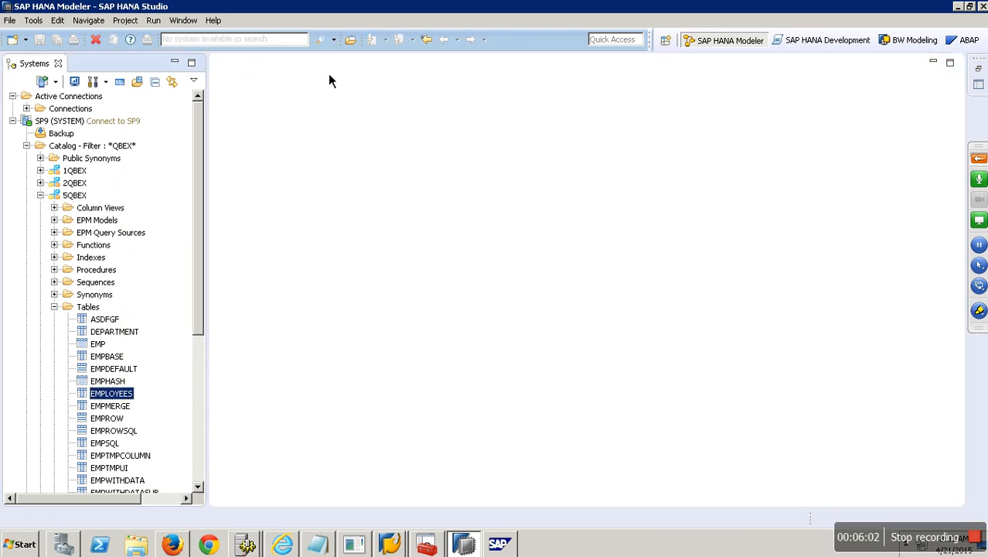
right_click(124, 444)
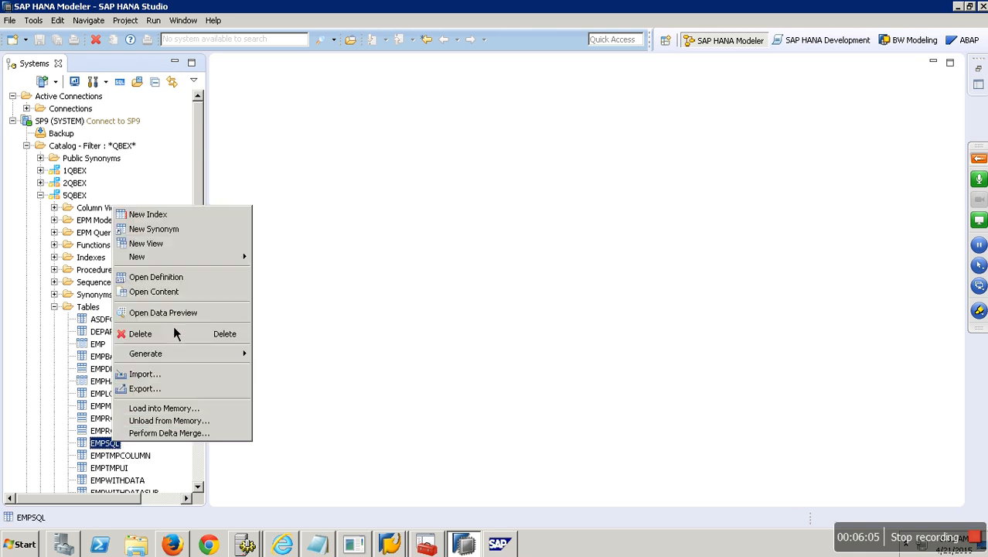
click(177, 293)
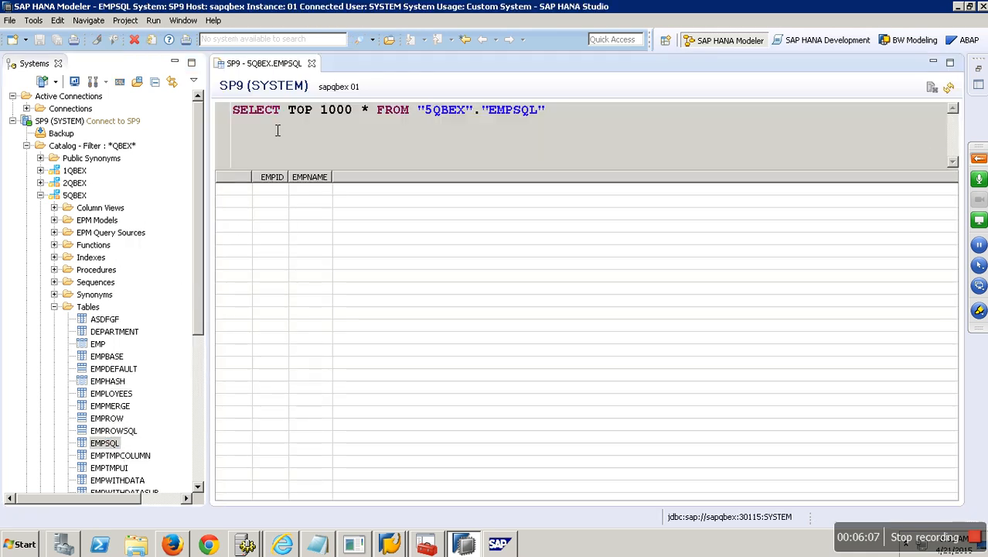
click(312, 63)
Open the RANGEPART table's contents to review its six rows, then close the view.
drag(201, 255, 212, 329)
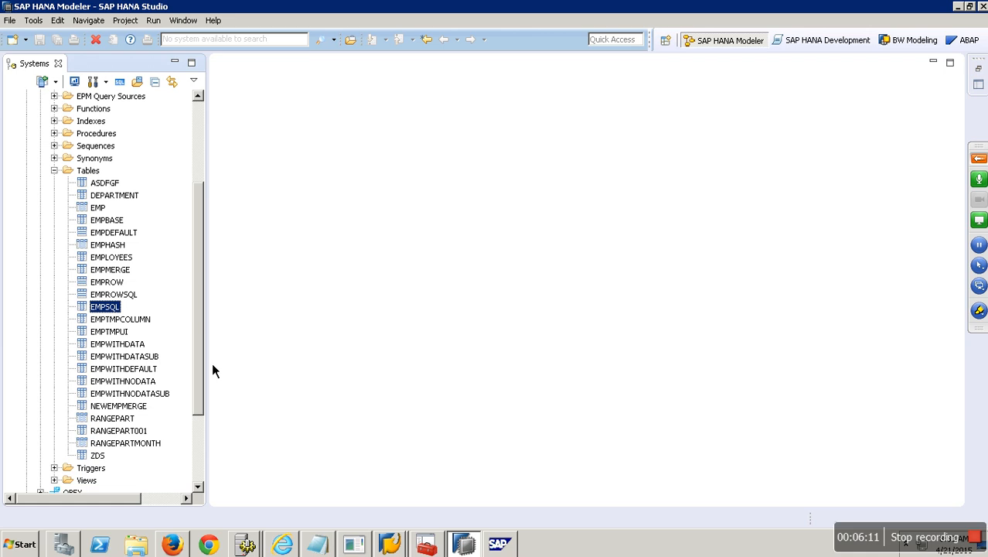
right_click(116, 418)
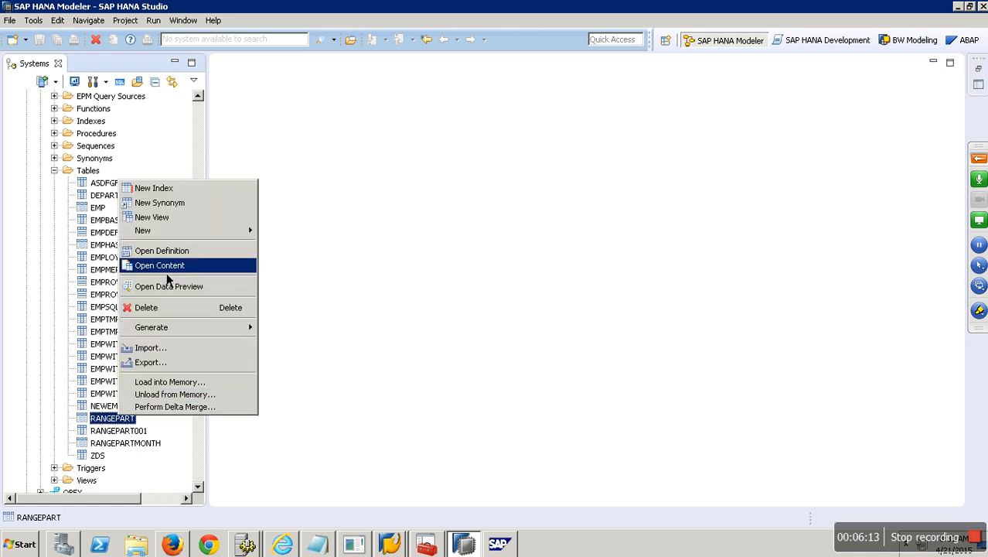
click(166, 269)
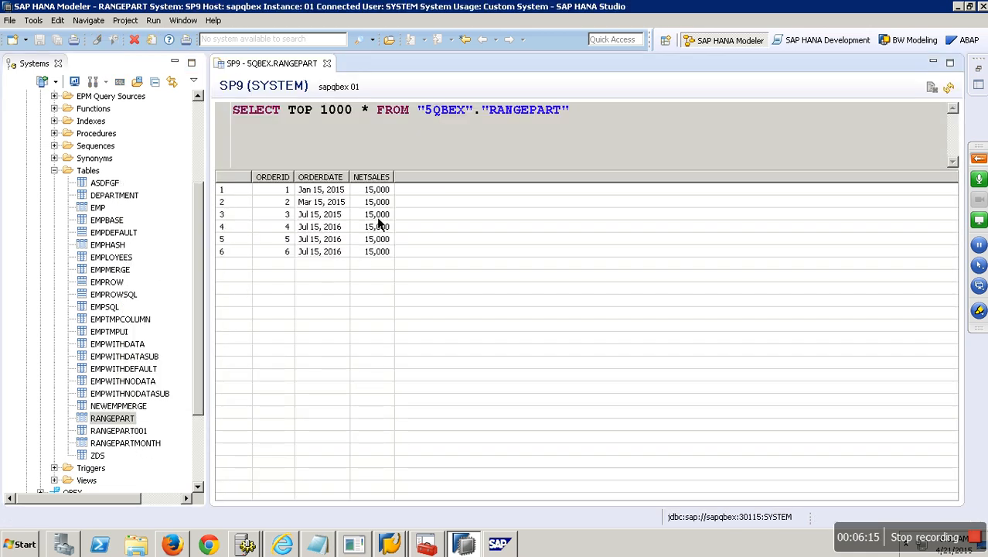
click(327, 64)
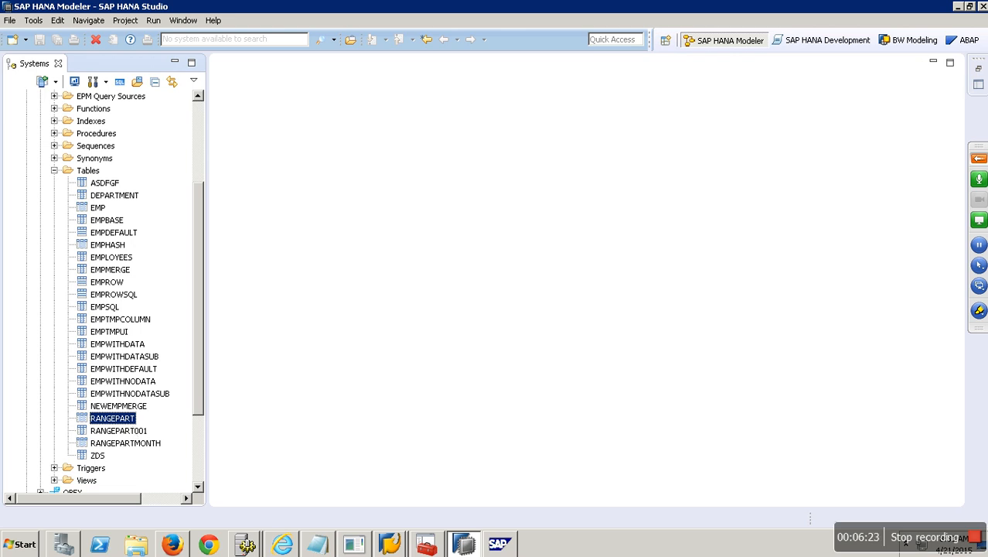
Return to the Data Warehousing Workbench and show the DataSource tree for Hana Connection New.
click(390, 545)
click(356, 509)
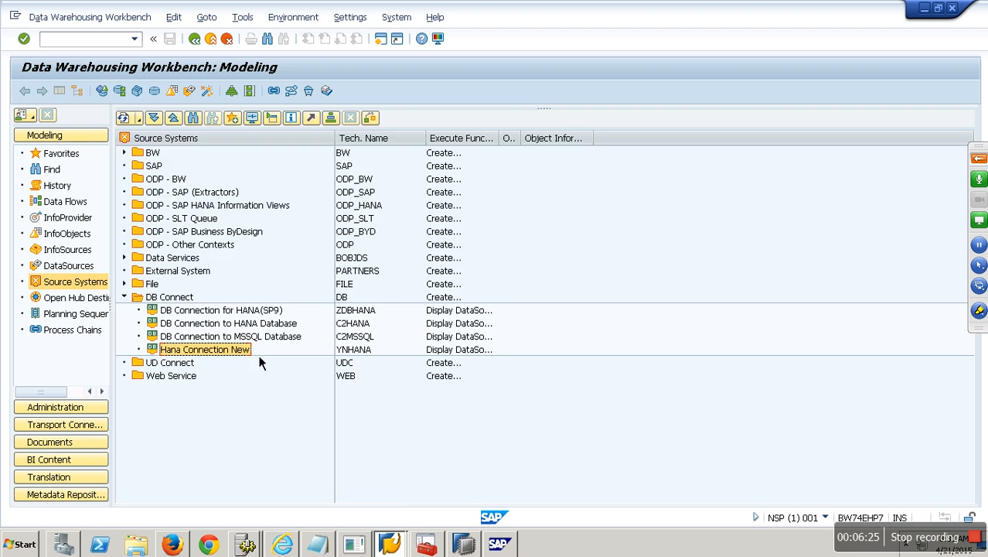
right_click(251, 357)
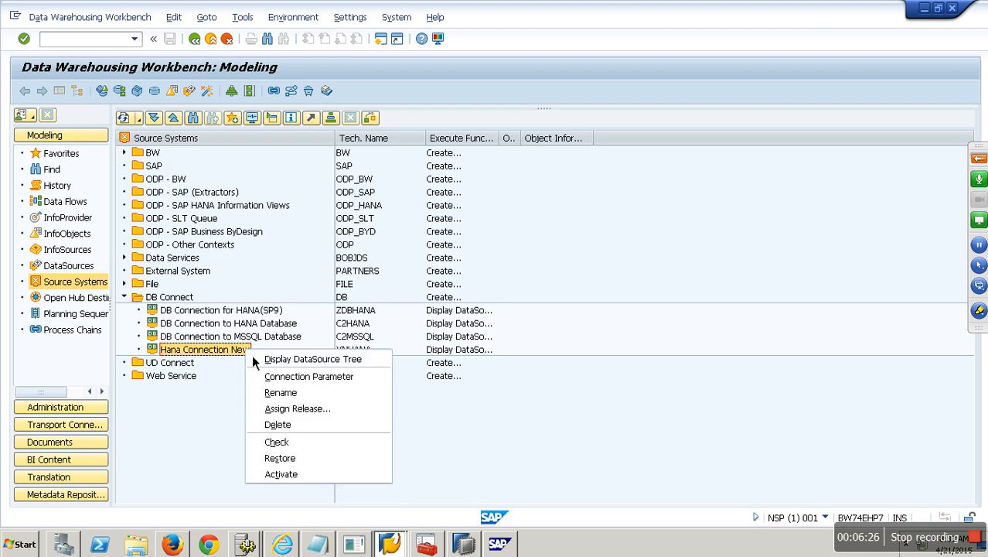
click(312, 366)
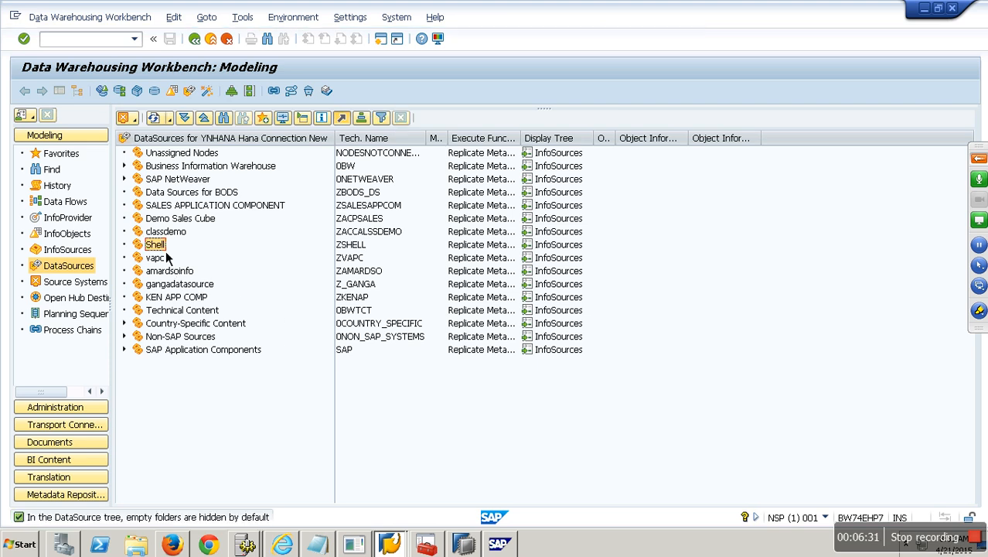
Create DataSource YDB_DS under Shell with data type Transaction Data.
right_click(158, 246)
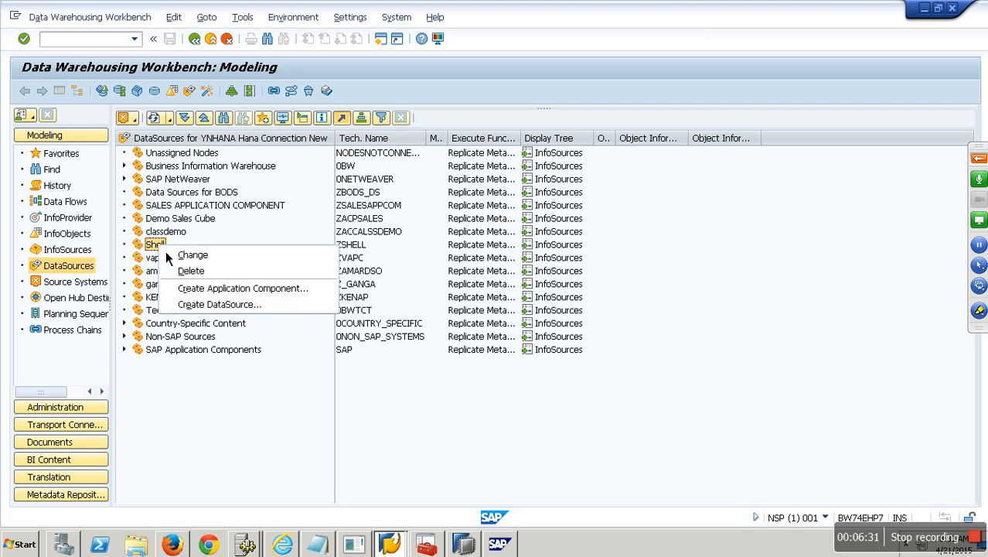
click(236, 308)
text(Ydb_ds)
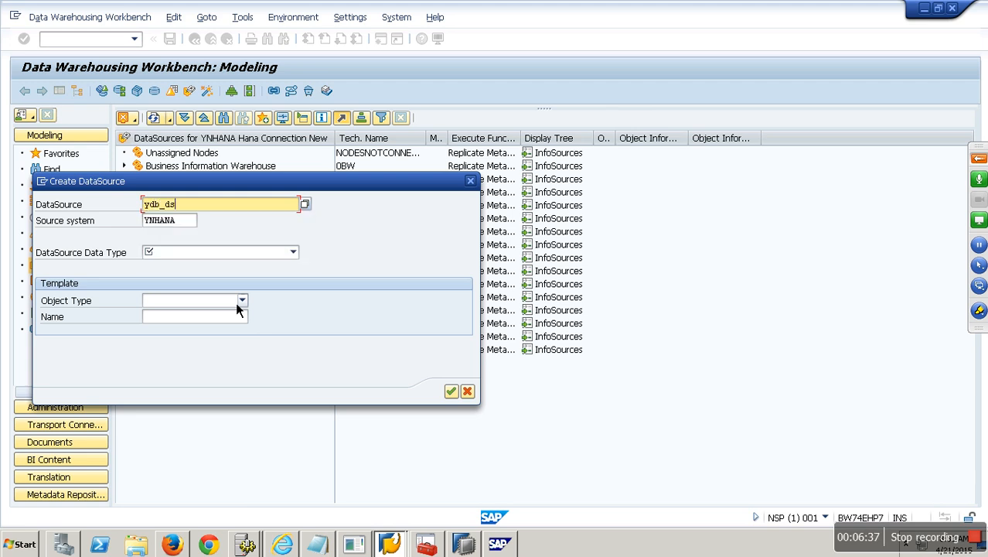
click(223, 254)
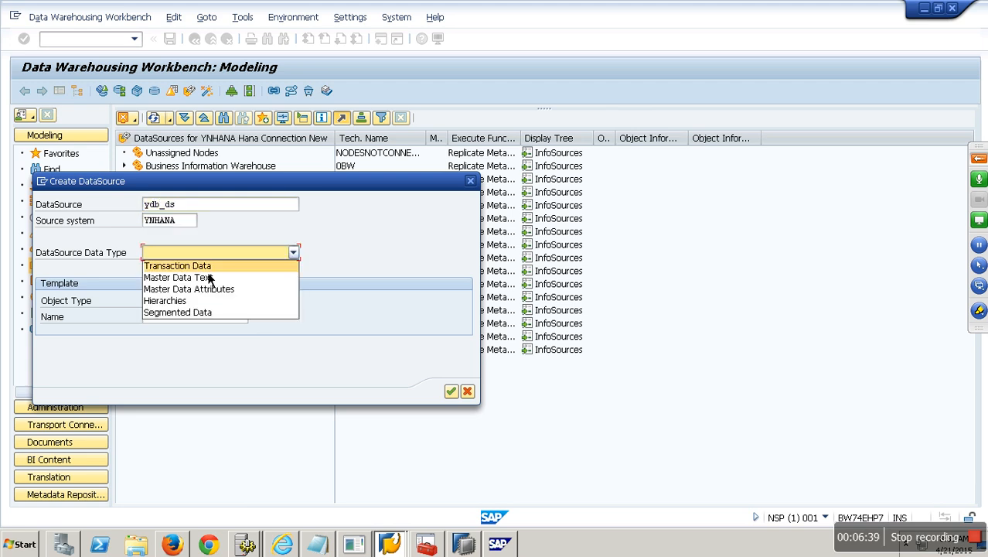
click(207, 270)
key(ctrl+c)
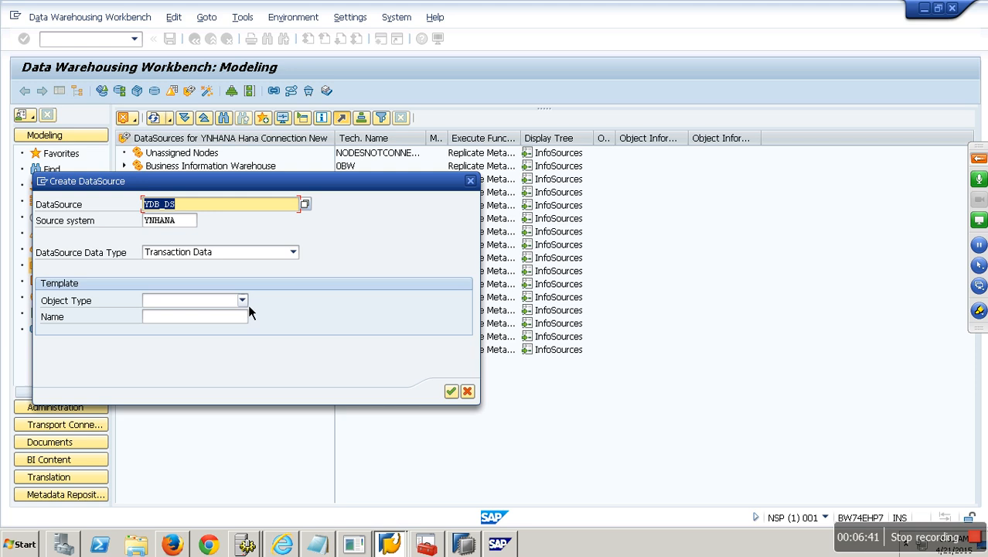
click(452, 392)
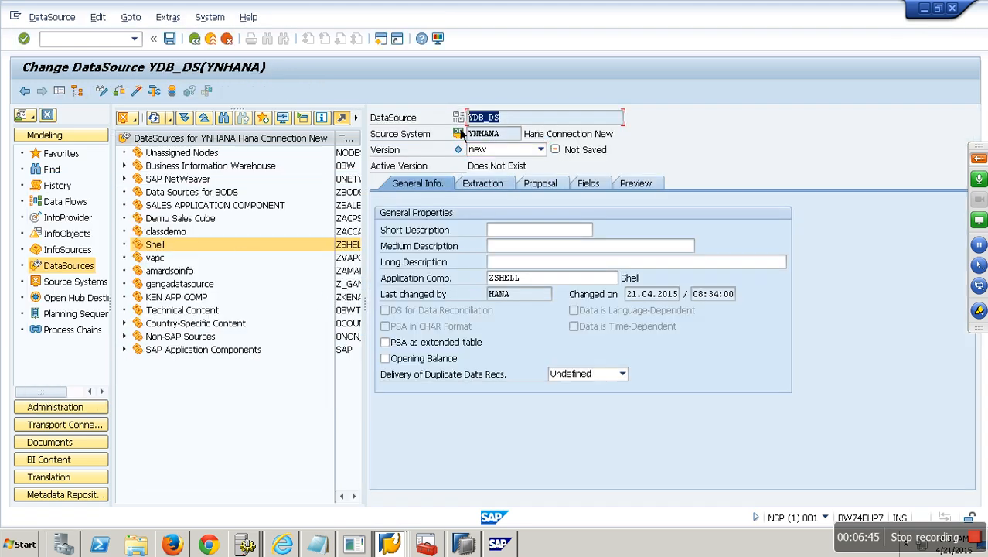
Paste YDB_DS as the short and medium descriptions.
click(534, 230)
key(ctrl+v)
click(533, 246)
key(ctrl+v)
click(530, 263)
Set extraction to DB schema 5QBEX, table RANGEPART, and show the proposed fields.
click(483, 184)
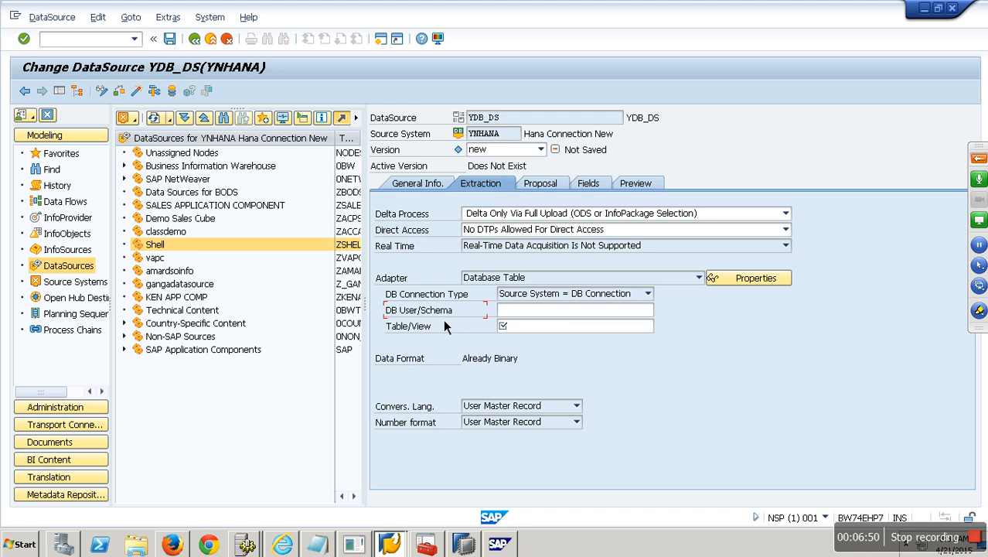
click(509, 310)
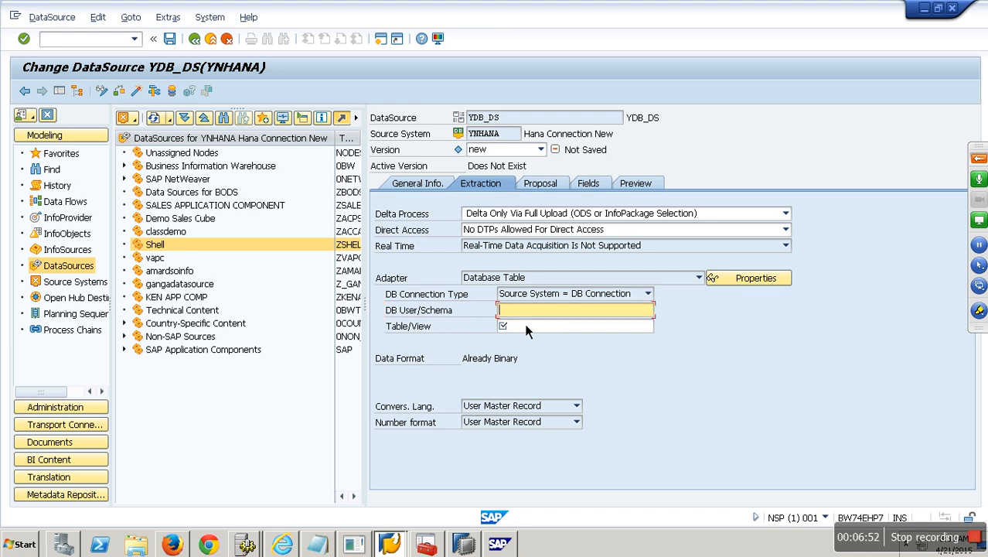
text(5qb)
key(BackSpace)
key(BackSpace)
key(BackSpace)
key(BackSpace)
text(QBEX)
key(Tab)
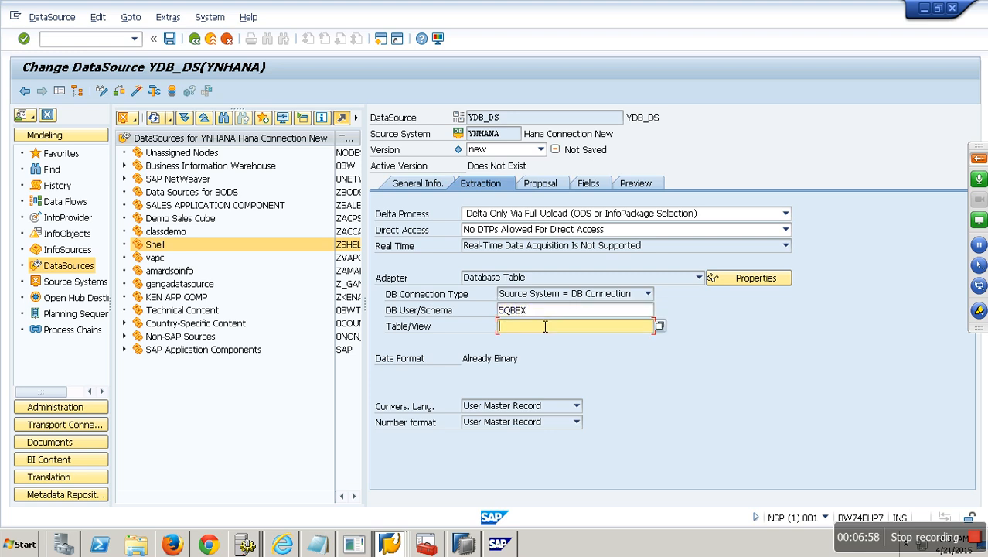
click(661, 327)
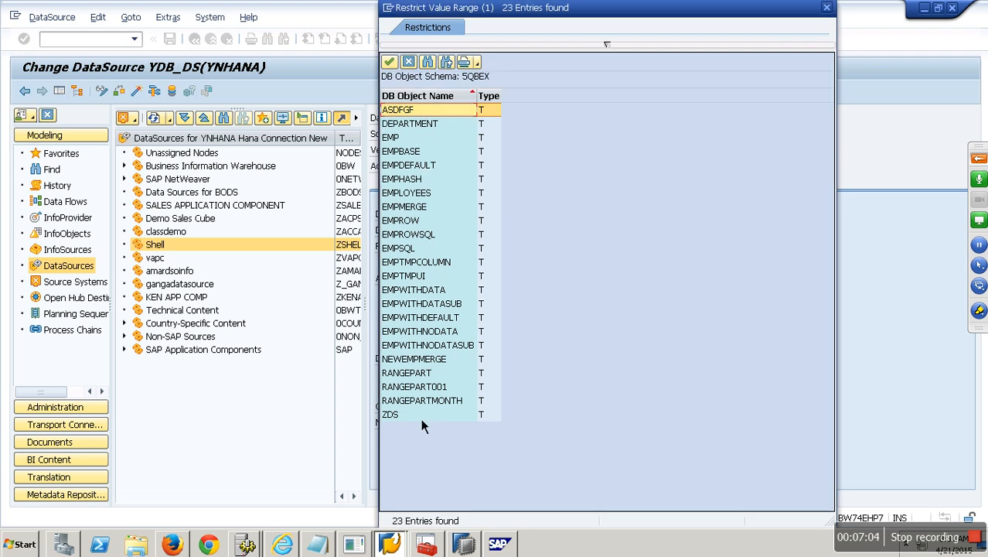
double_click(424, 374)
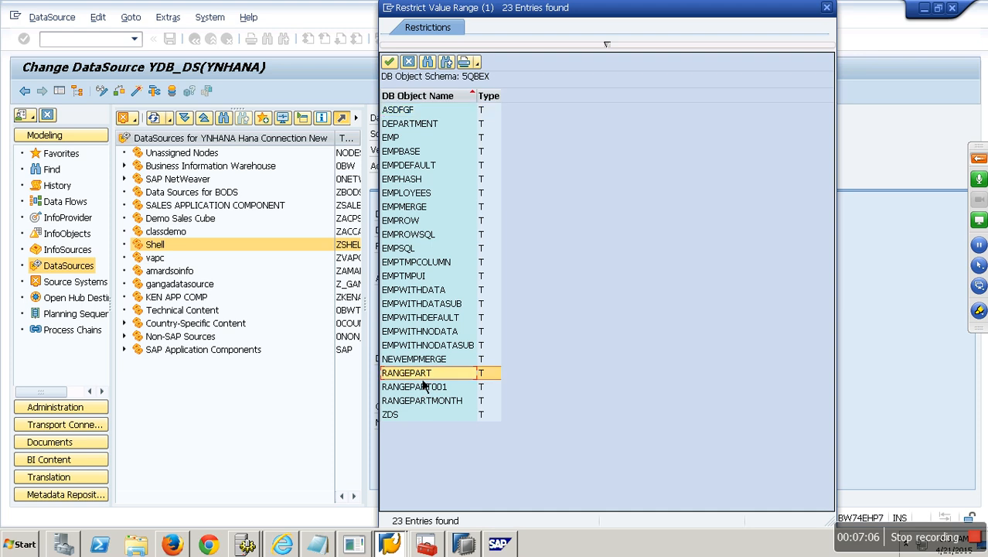
click(555, 188)
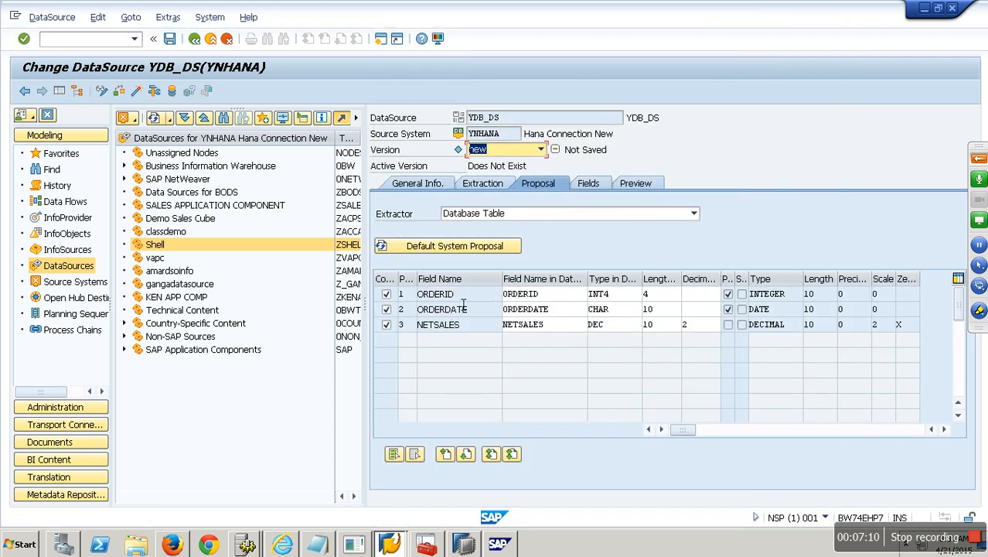
Inspect the ORDERID field's data type in the proposal and field attributes.
click(630, 295)
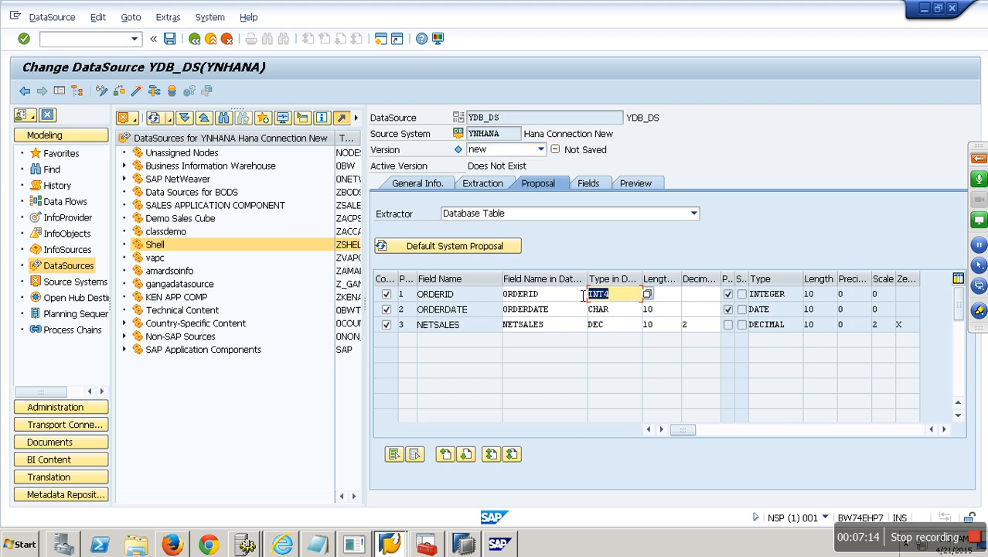
click(497, 251)
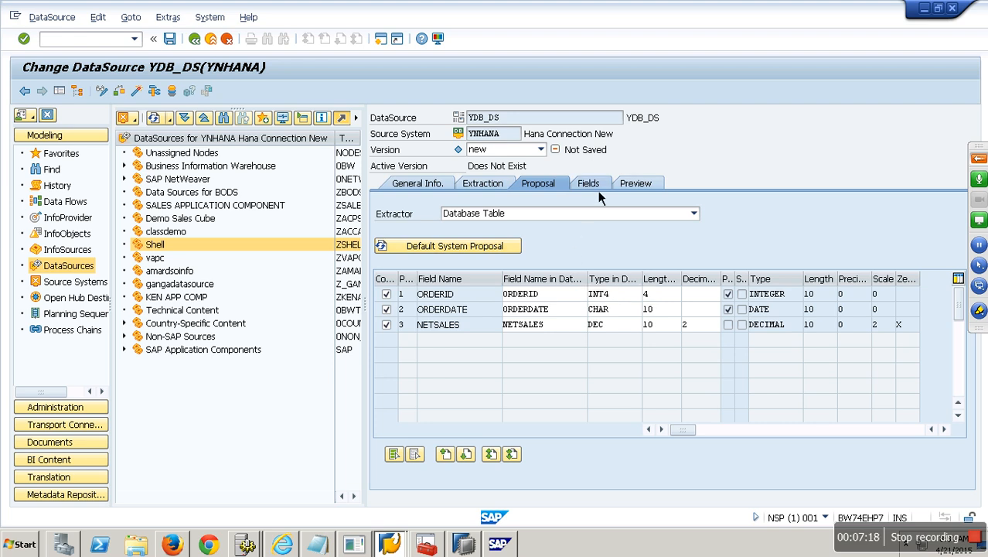
click(589, 185)
click(686, 248)
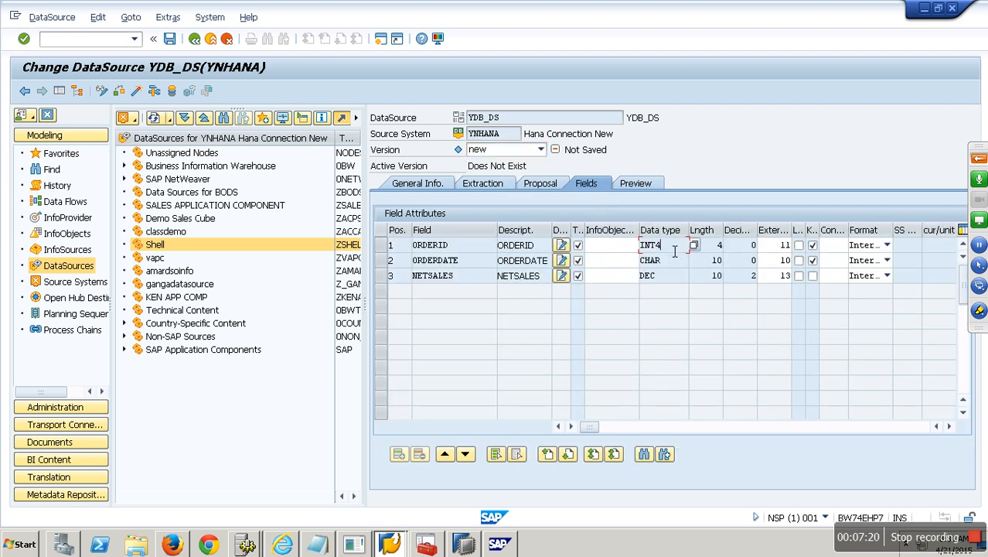
click(533, 186)
Change the ORDERID type to NUMC, then restore it to INT4 when rejected.
double_click(591, 294)
text(NUMC)
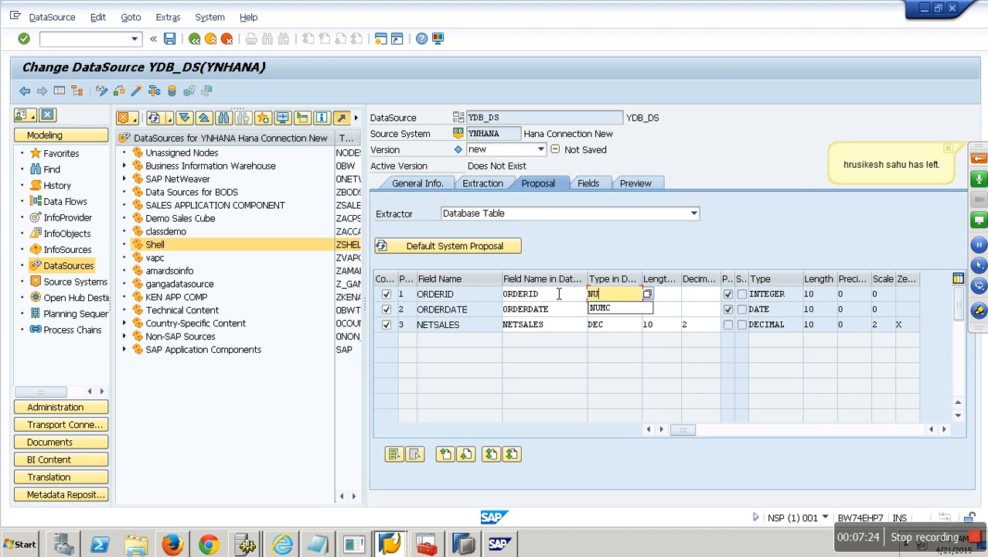
key(Return)
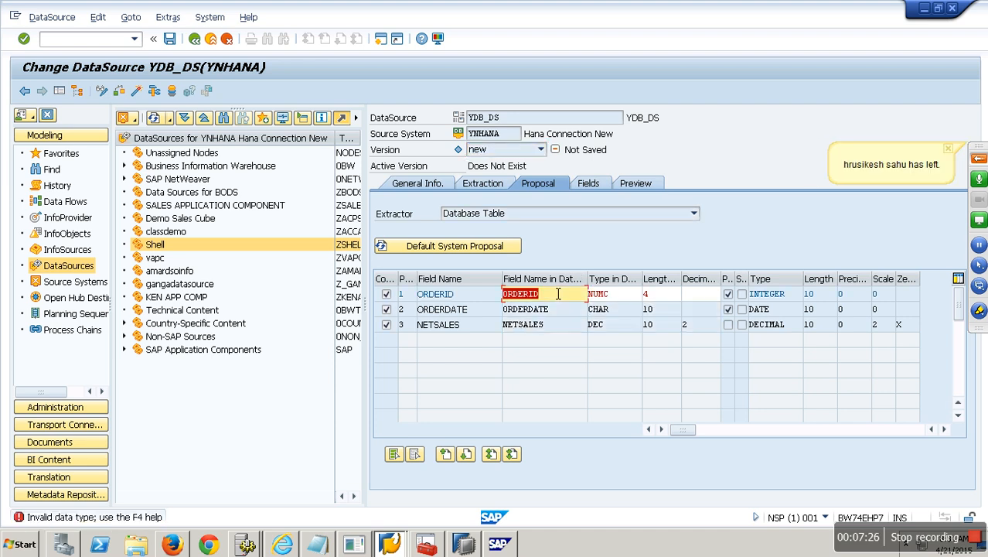
click(620, 298)
text(INT4)
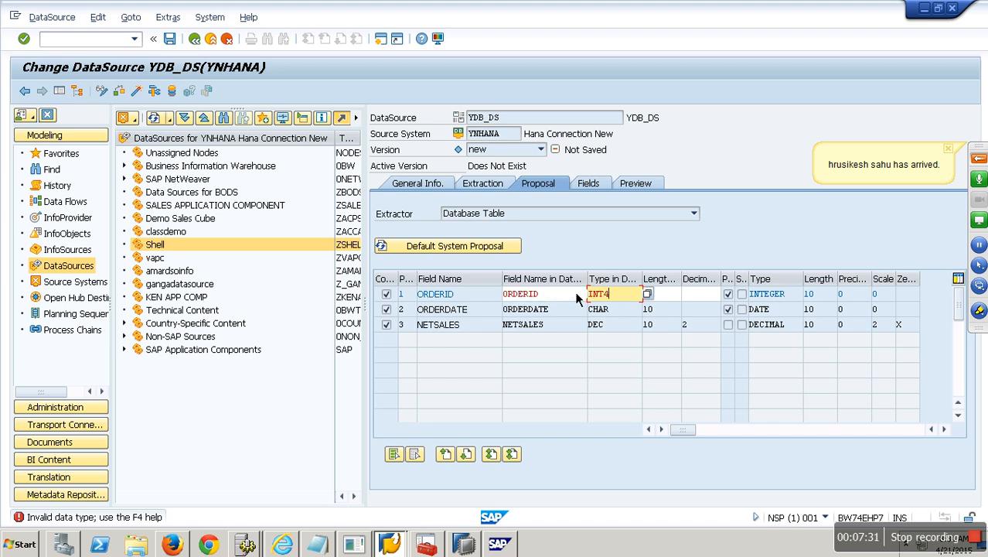
key(Return)
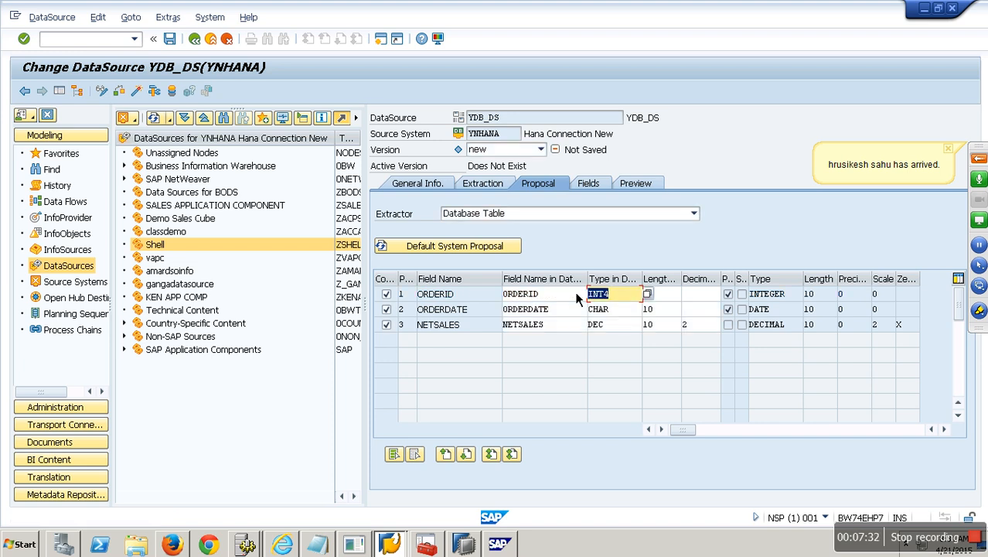
Save and activate YDB_DS and read its preview data, showing 6 RANGEPART rows.
click(588, 186)
click(642, 187)
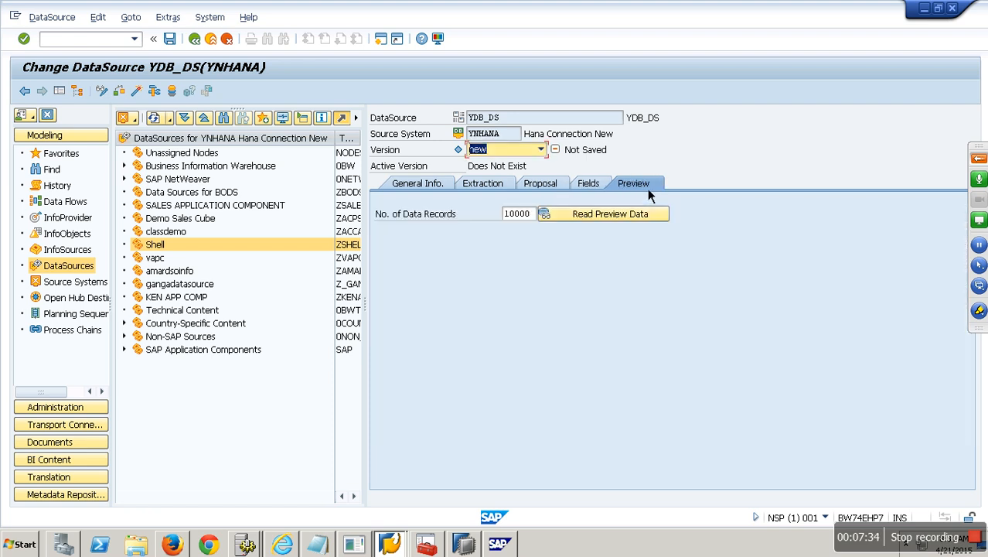
click(142, 93)
click(264, 279)
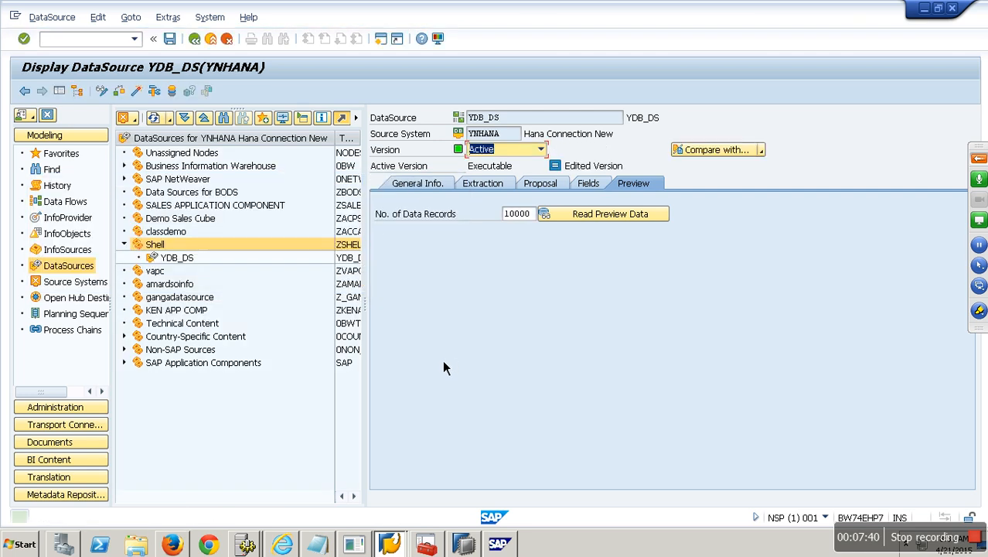
click(605, 215)
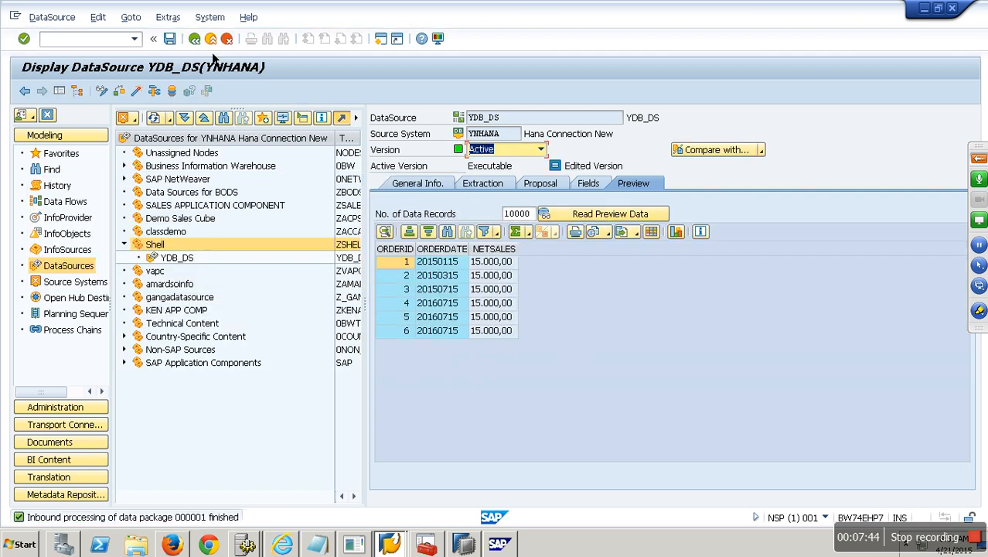
click(194, 39)
right_click(191, 262)
Create an InfoPackage for YDB_DS with description WEFG.
right_click(191, 263)
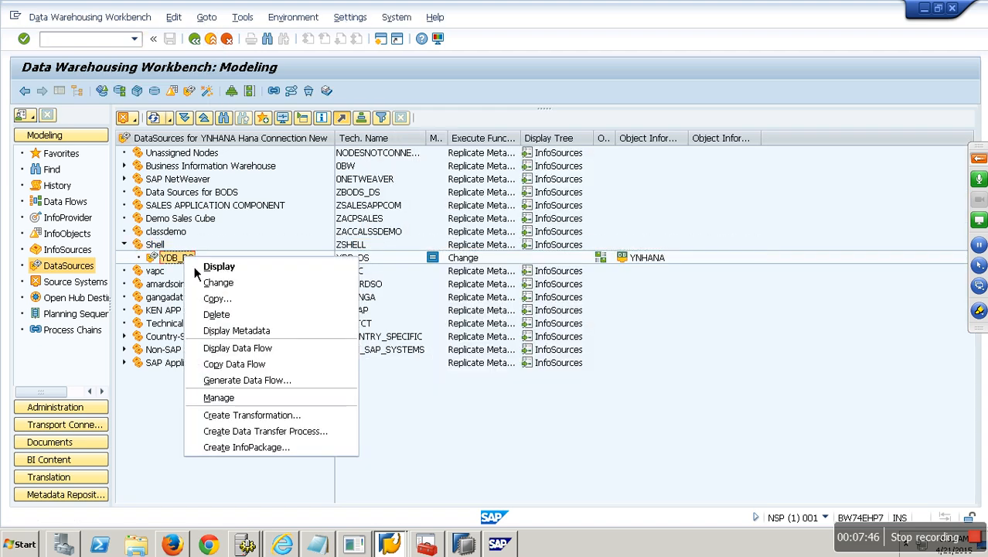
click(287, 451)
text(WEFG)
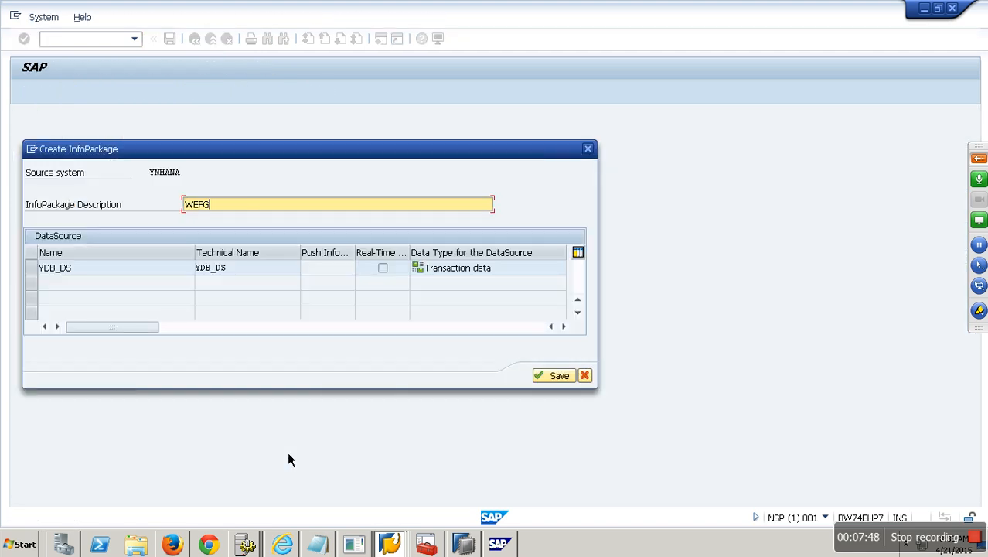
key(Return)
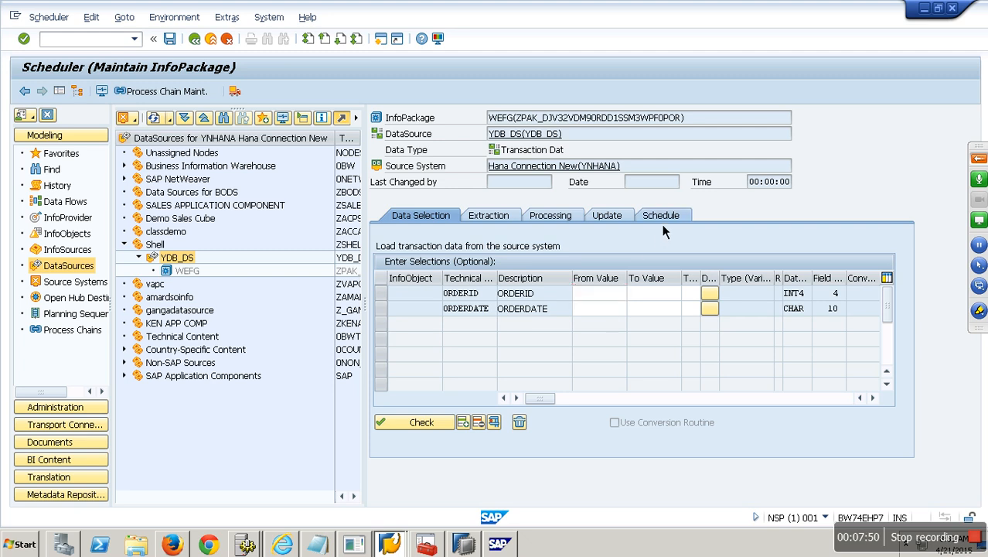
Start the load immediately and check the monitor showing 6 of 6 records in PSA.
click(661, 216)
click(447, 366)
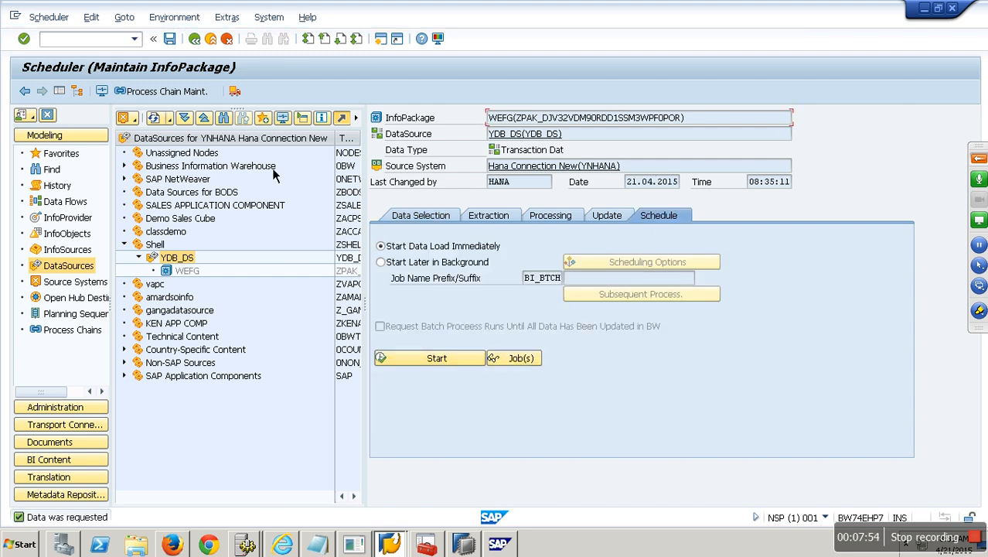
click(108, 92)
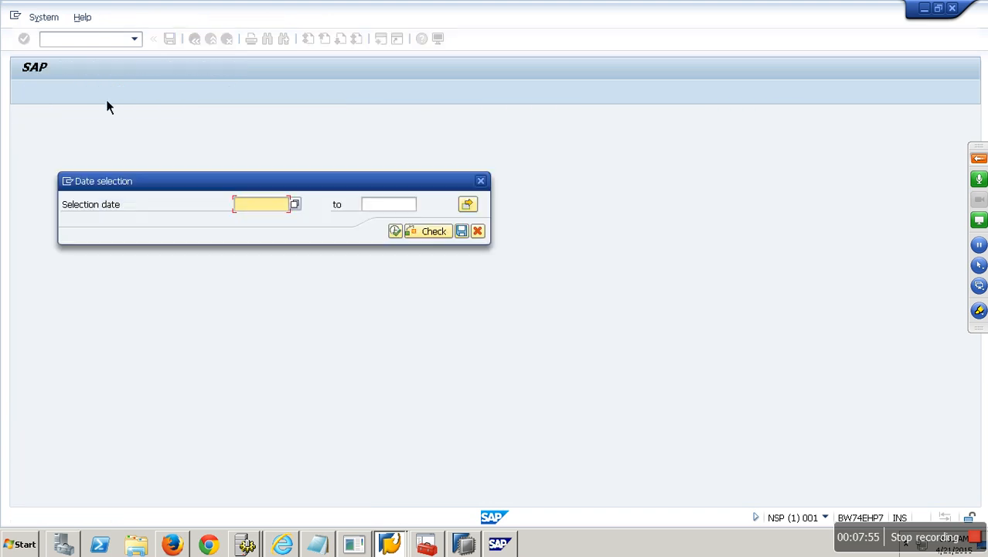
click(394, 232)
click(197, 196)
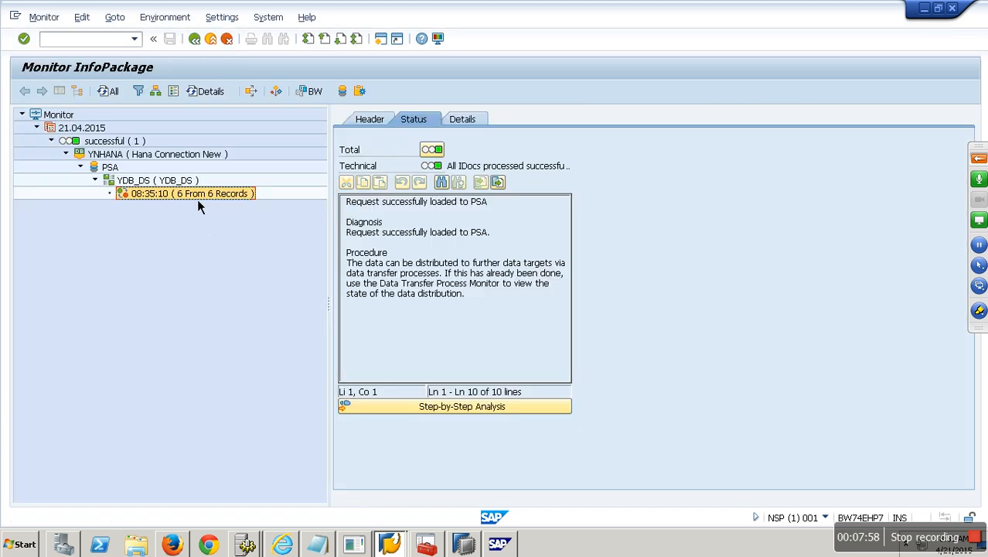
Review the six PSA records (NETSALES 15.000,00 each), then return to WEFG's scheduler.
click(343, 91)
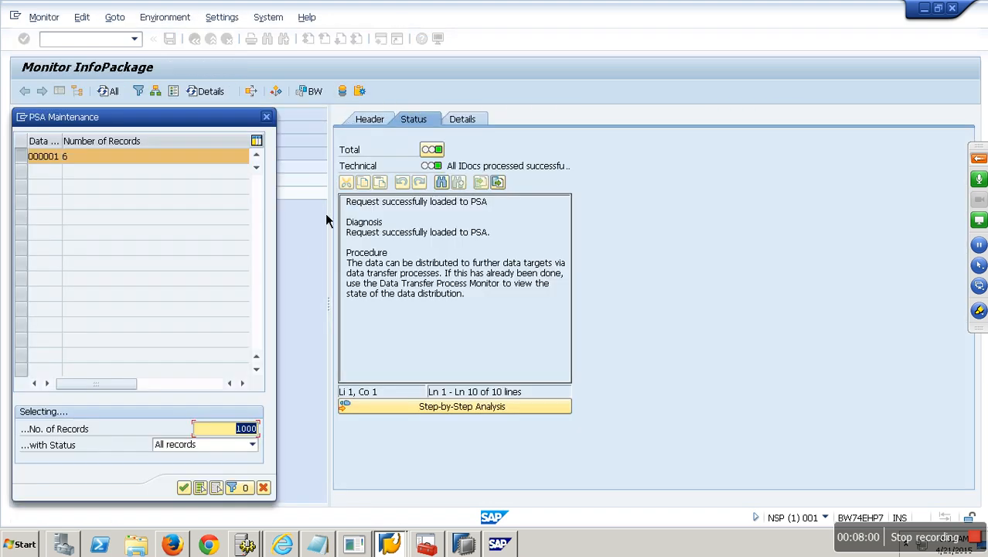
key(Return)
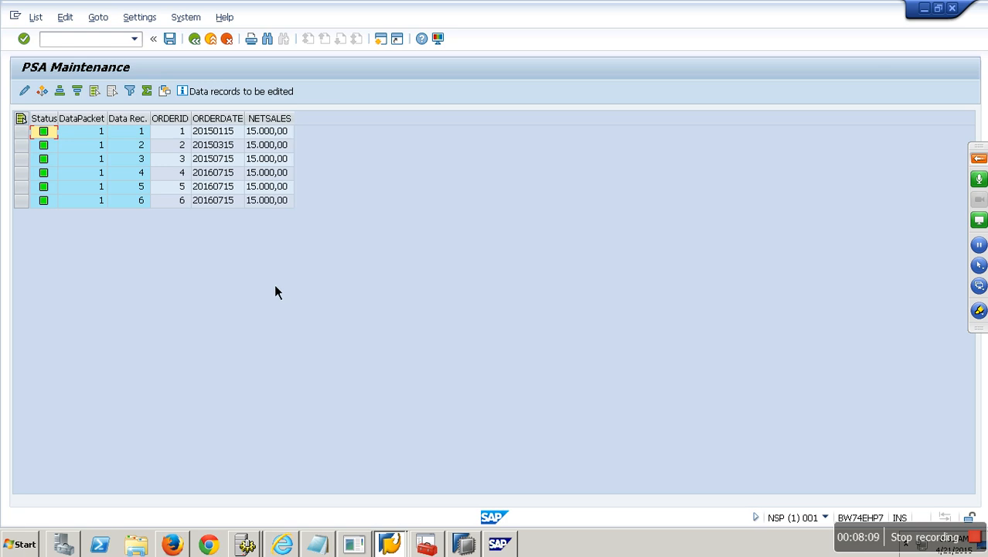
click(217, 43)
click(217, 44)
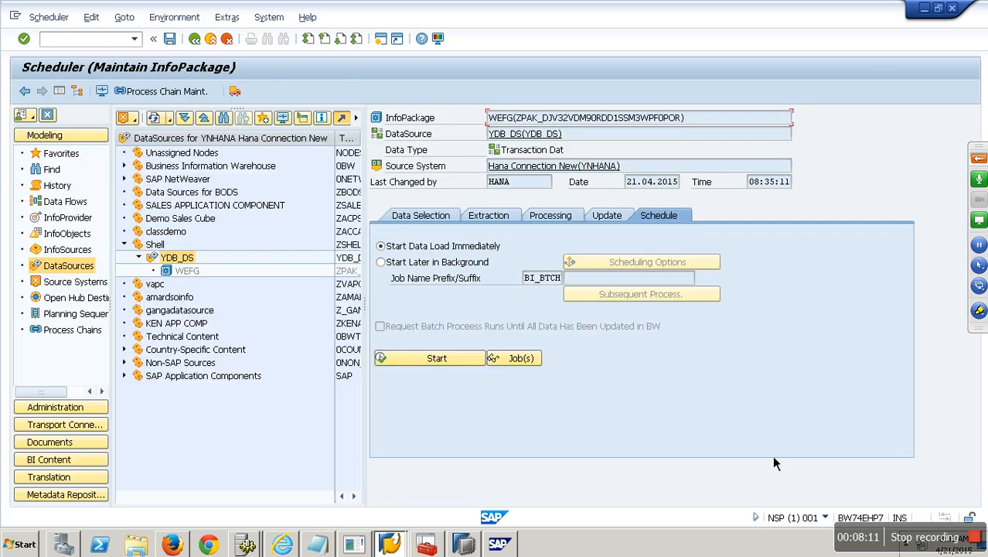